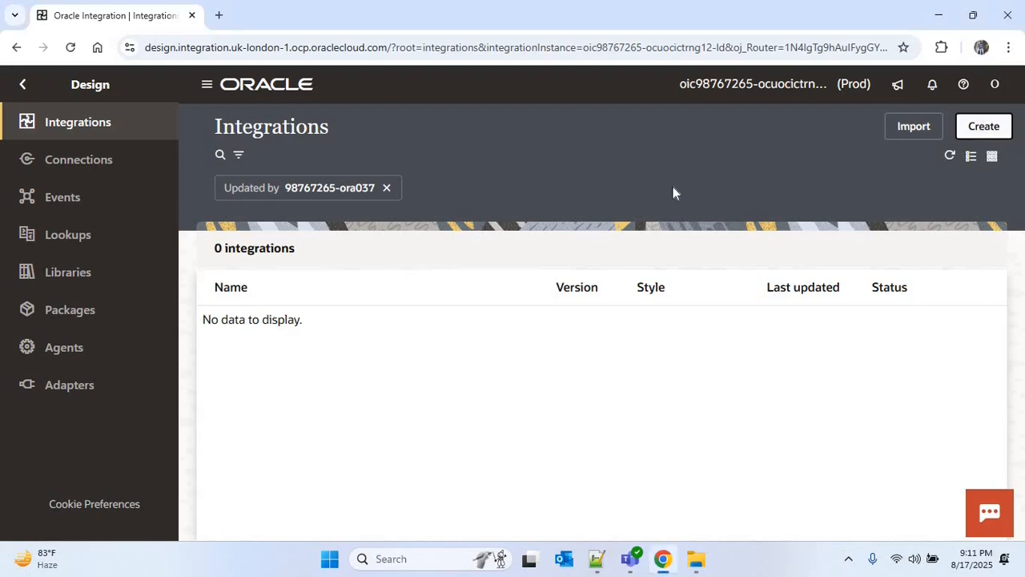
# Create a schedule-started integration named INTG015 and switch its canvas to the horizontal layout
pyautogui.click(983, 128)
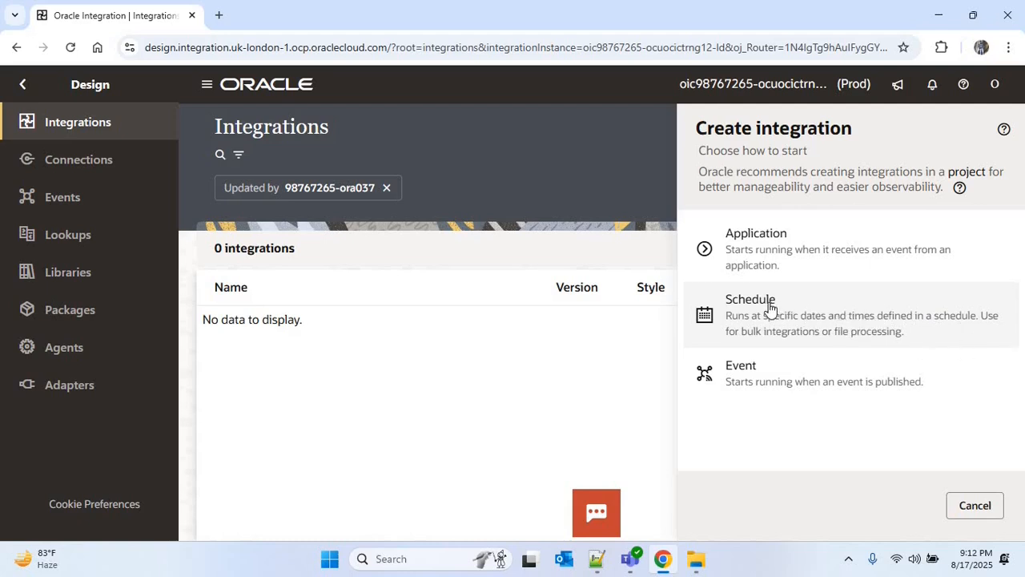
pyautogui.click(807, 307)
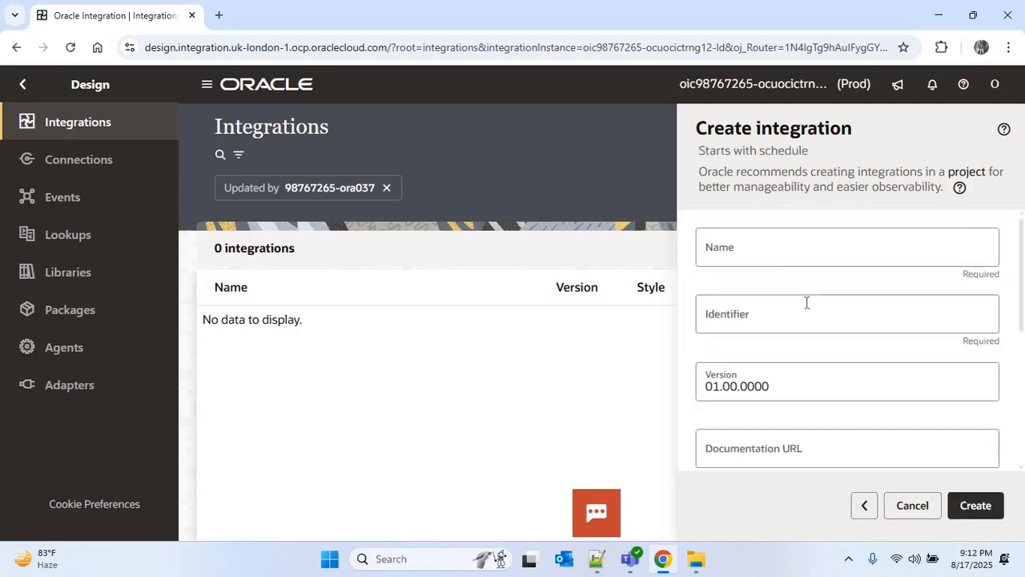
pyautogui.click(755, 257)
pyautogui.write('I')
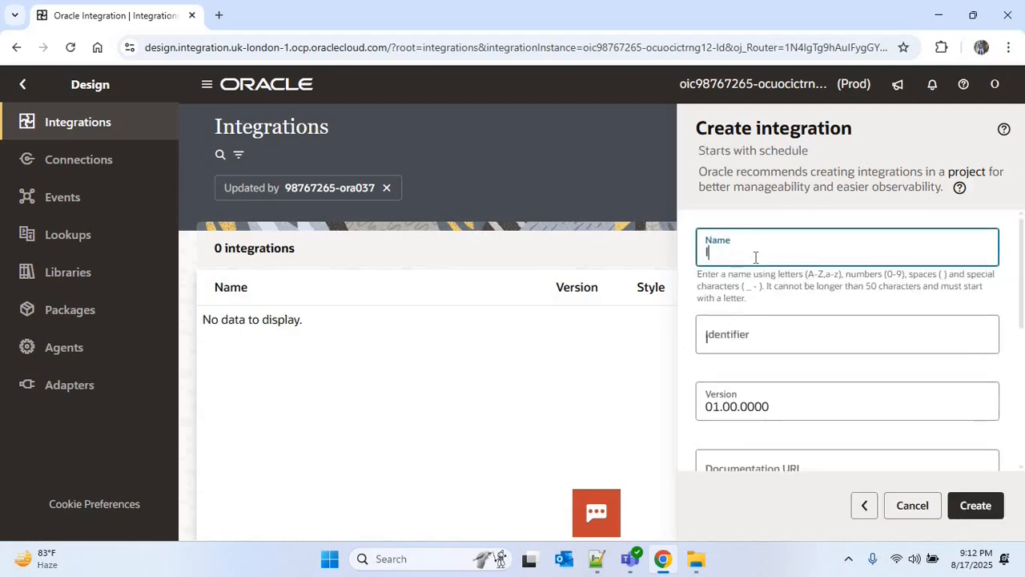
pyautogui.write('NTG015')
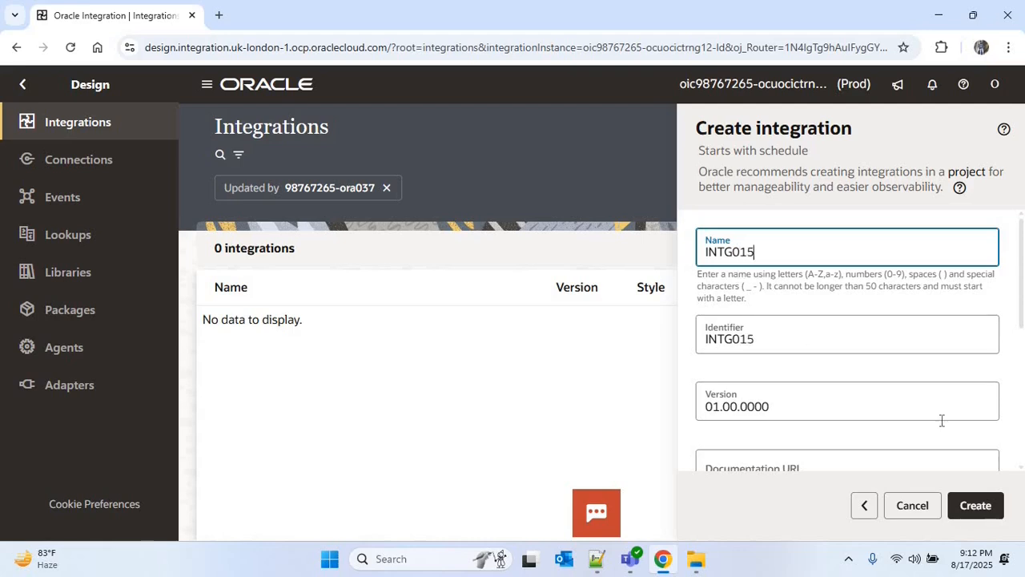
pyautogui.click(976, 506)
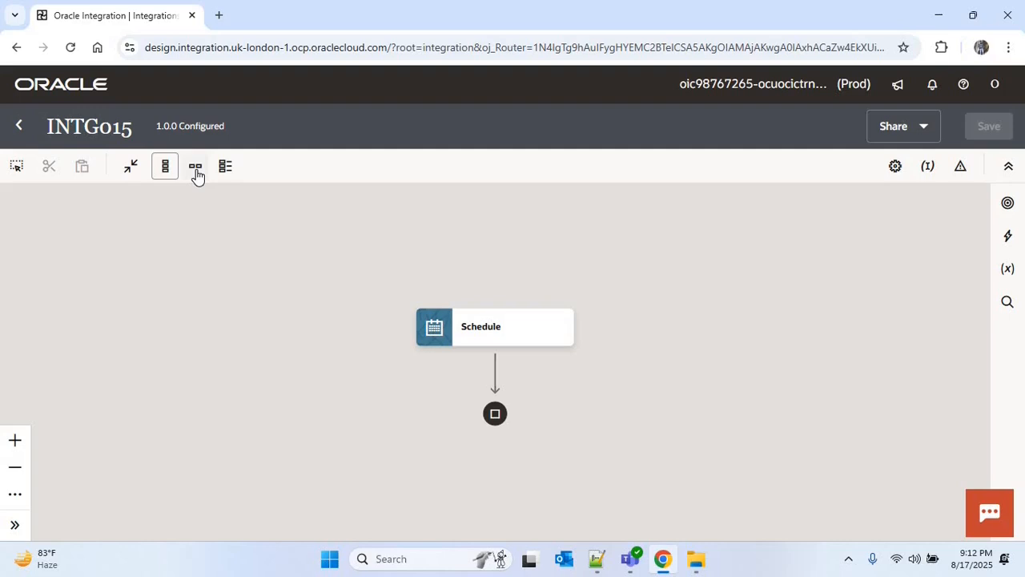
pyautogui.click(196, 165)
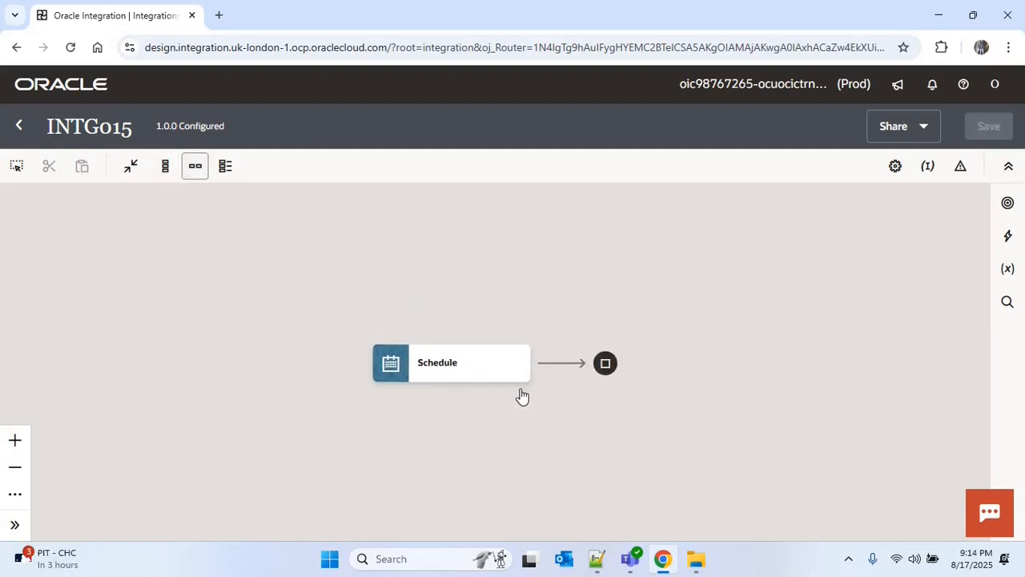
# Inspect the recurrence settings in the Schedule trigger's definition, and return to the canvas without saving changes
pyautogui.moveTo(521, 377)
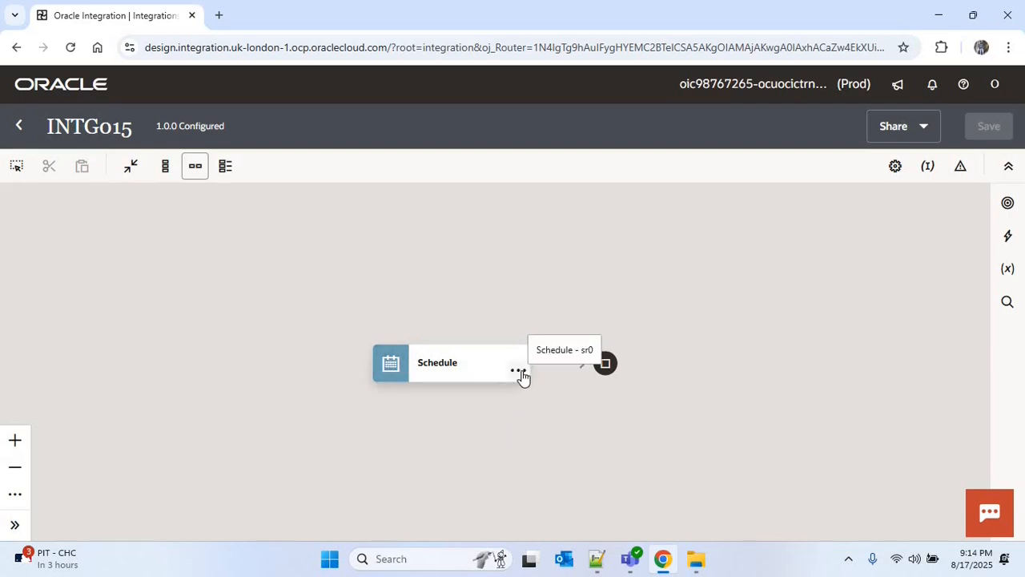
pyautogui.click(520, 373)
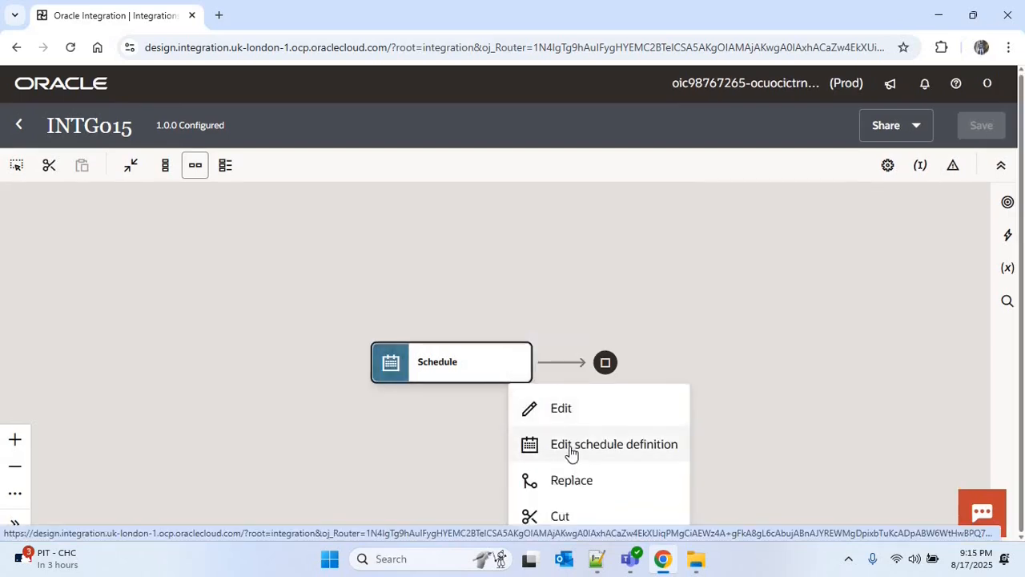
pyautogui.click(572, 450)
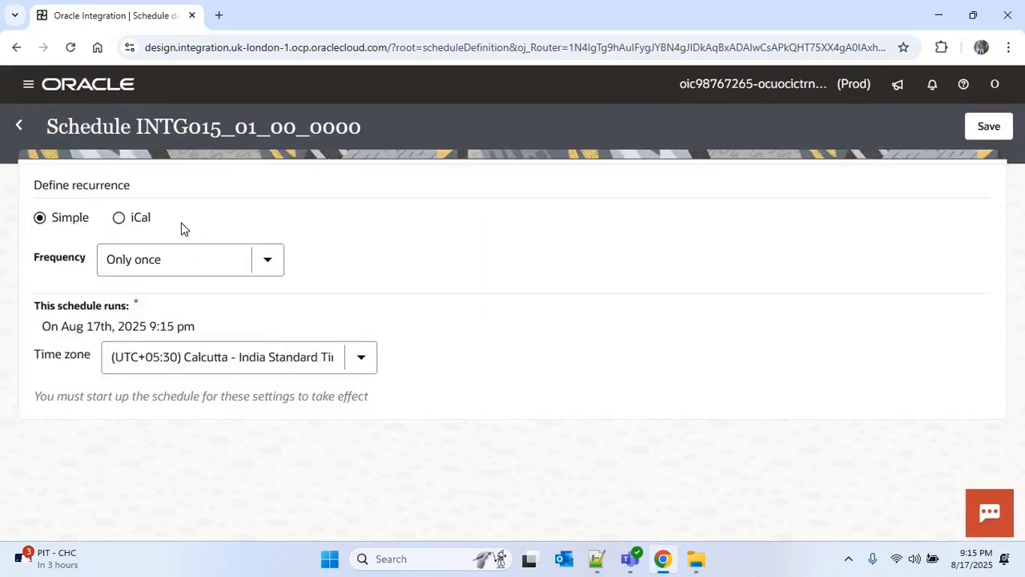
pyautogui.click(19, 127)
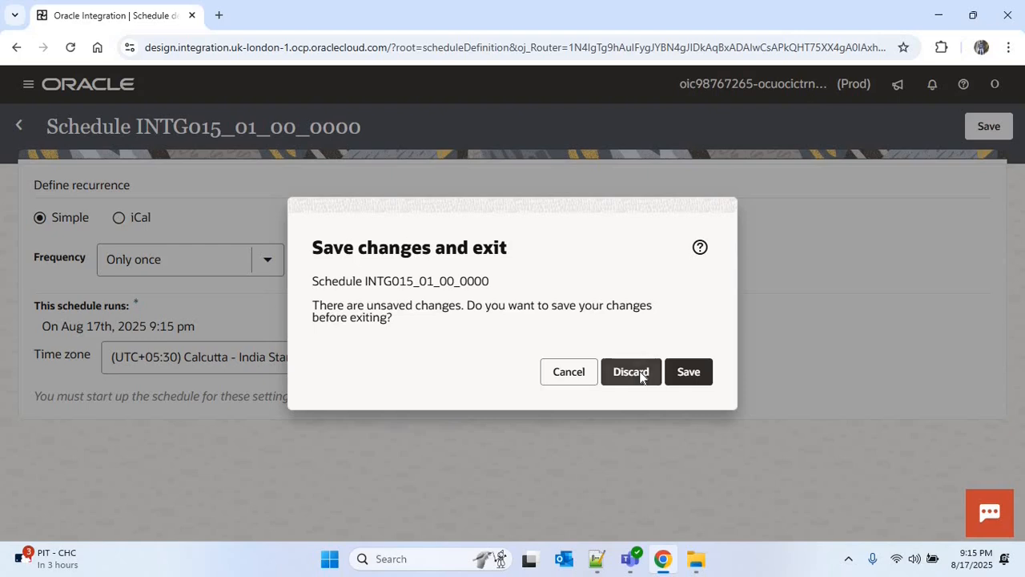
pyautogui.click(631, 372)
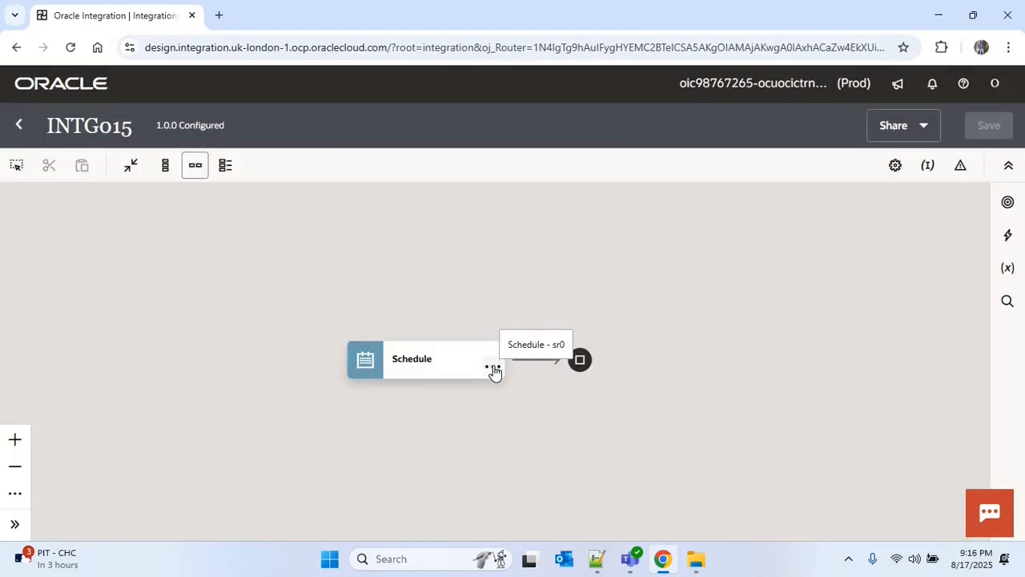
# Add a schedule parameter named p_last_run_date to the Schedule trigger and save the integration
pyautogui.click(495, 368)
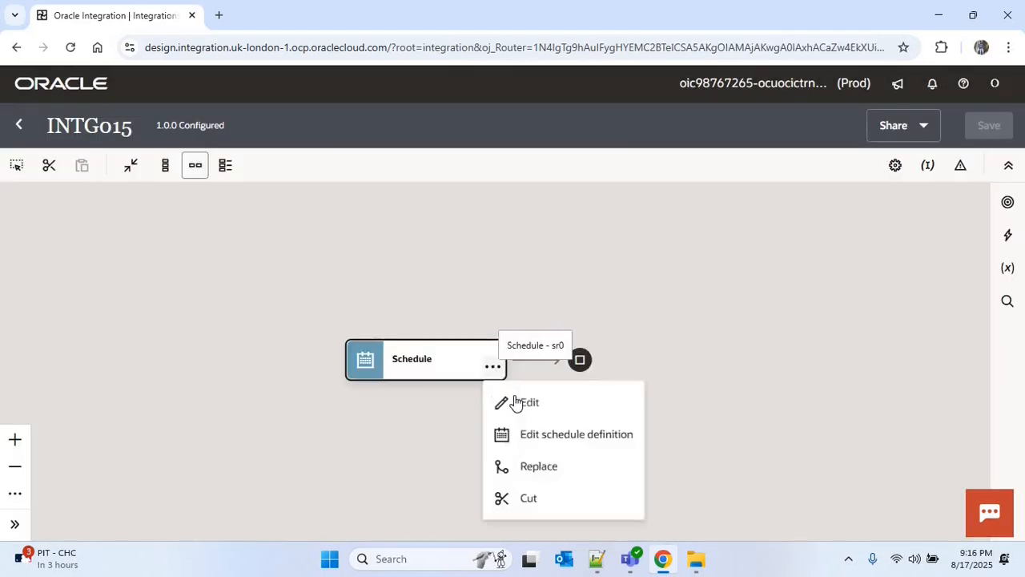
pyautogui.click(521, 407)
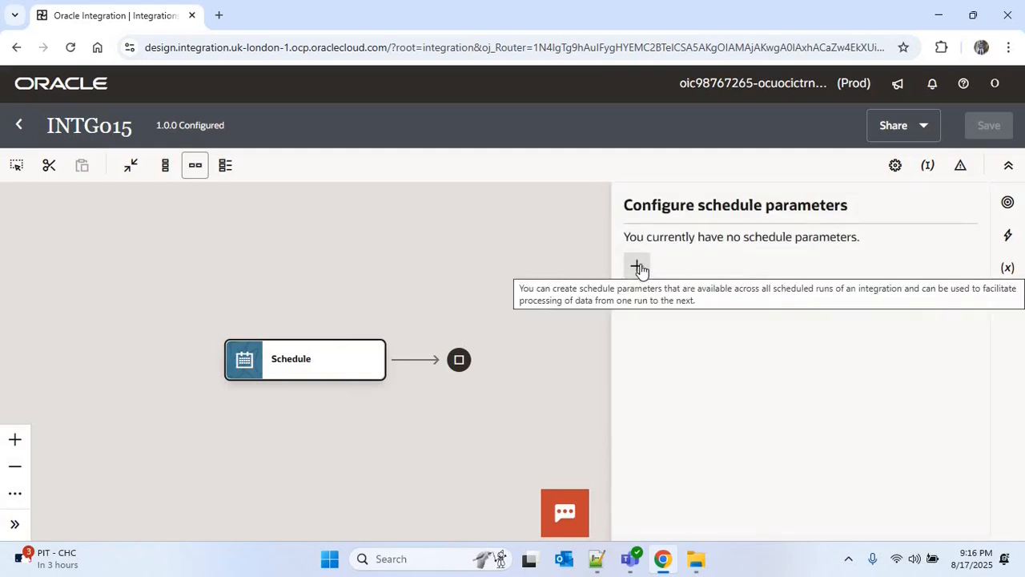
pyautogui.click(638, 266)
pyautogui.doubleClick(774, 286)
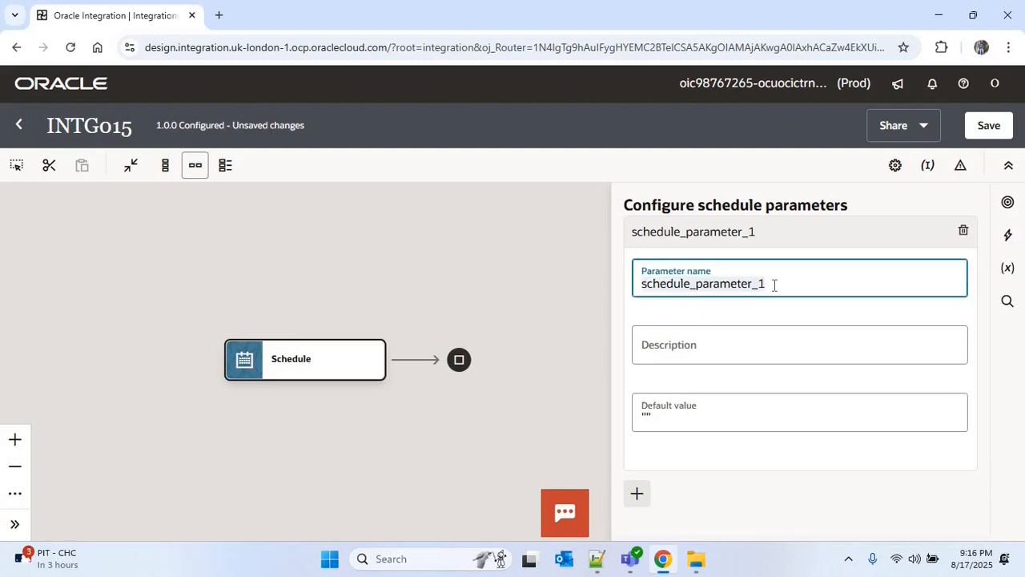
pyautogui.press('BackSpace')
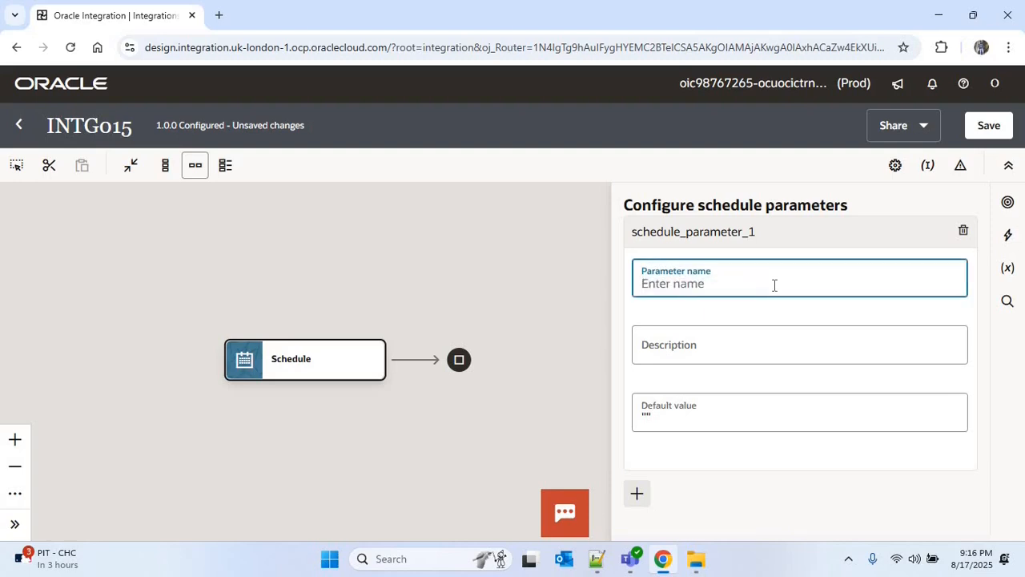
pyautogui.write('p_ru')
pyautogui.press('BackSpace')
pyautogui.press('BackSpace')
pyautogui.write('st_run_date')
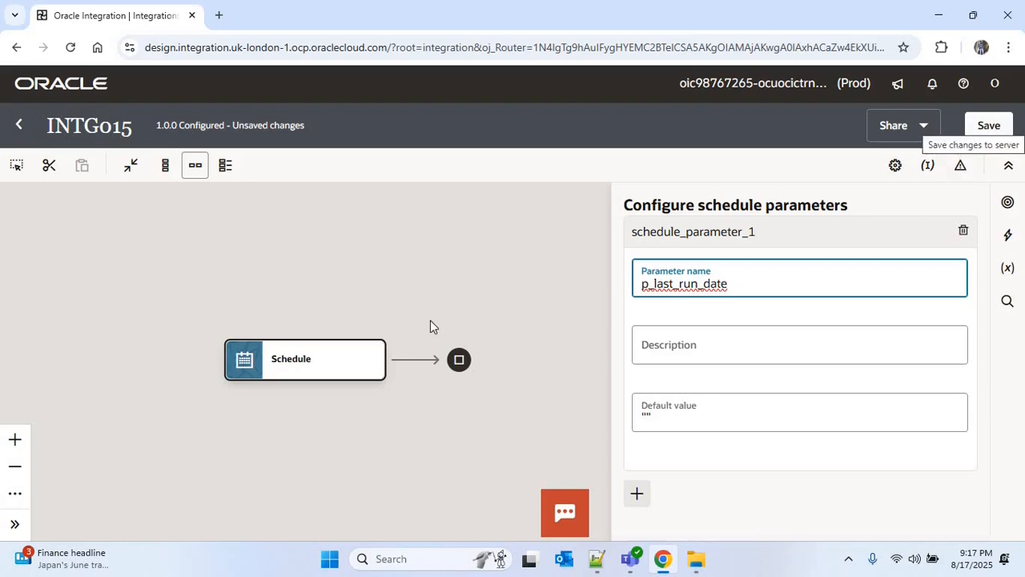
pyautogui.click(989, 128)
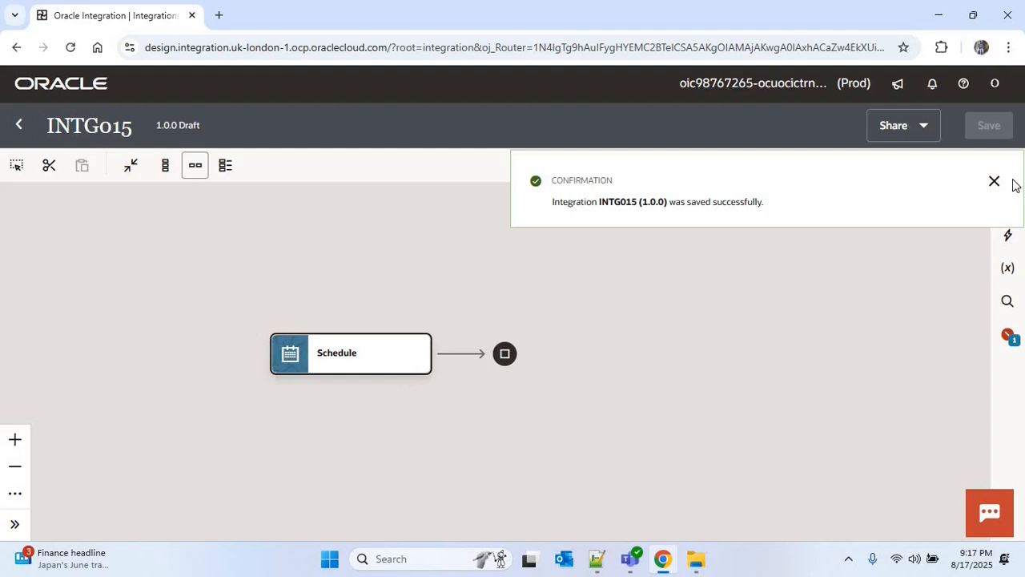
pyautogui.click(995, 182)
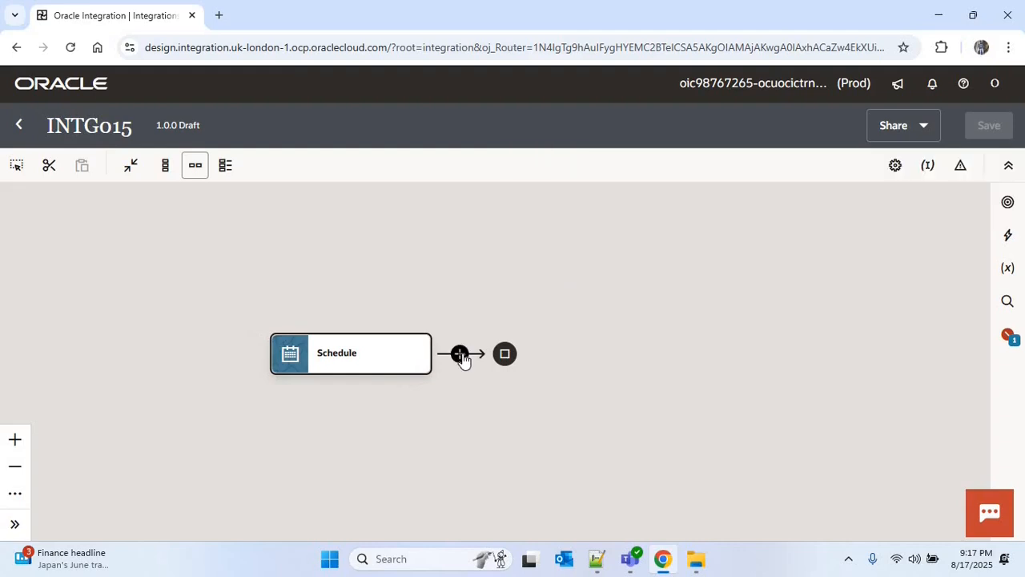
# Add a Logger action between the Schedule trigger and the end of the flow
pyautogui.click(460, 354)
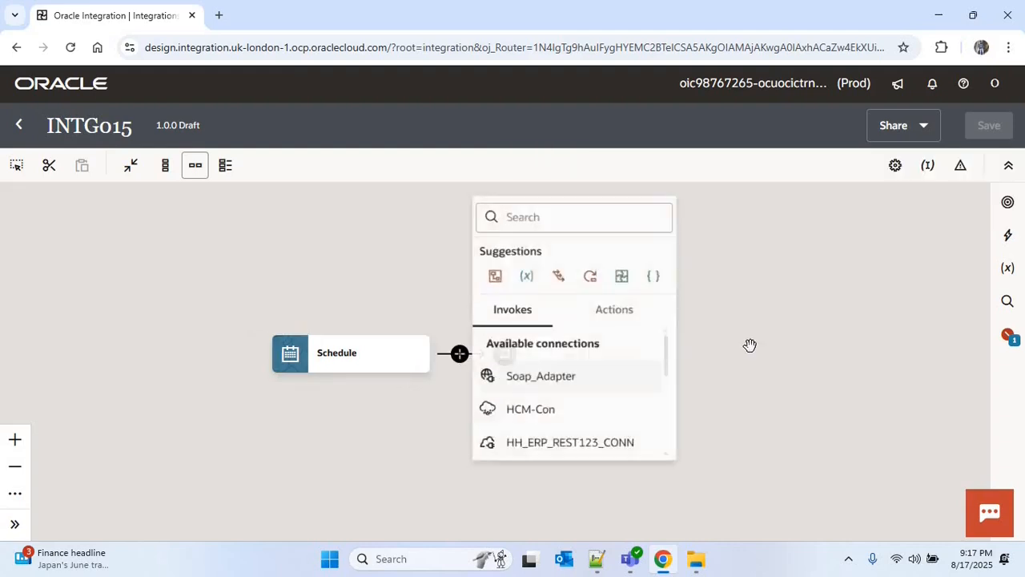
pyautogui.write('l')
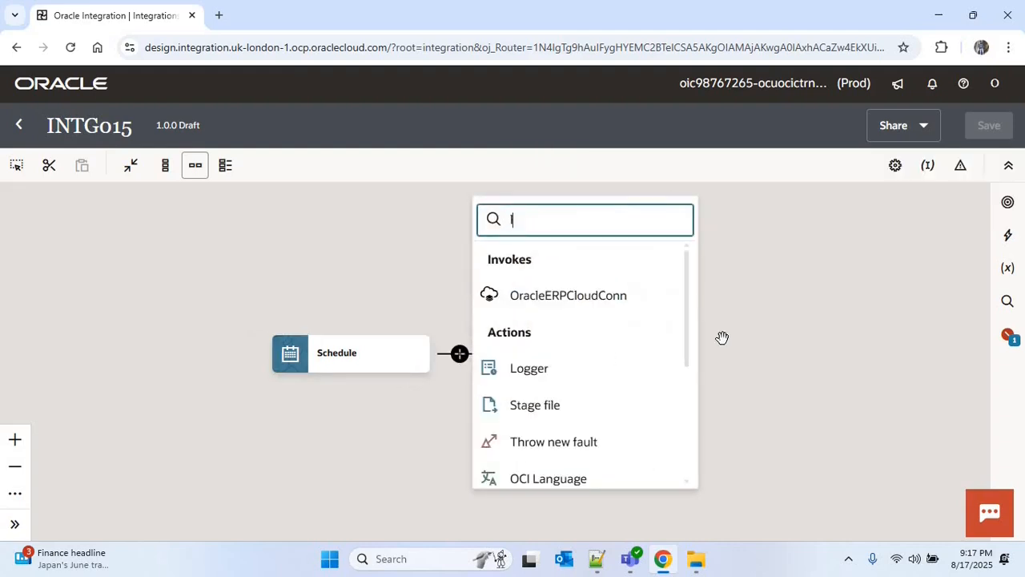
pyautogui.write('og')
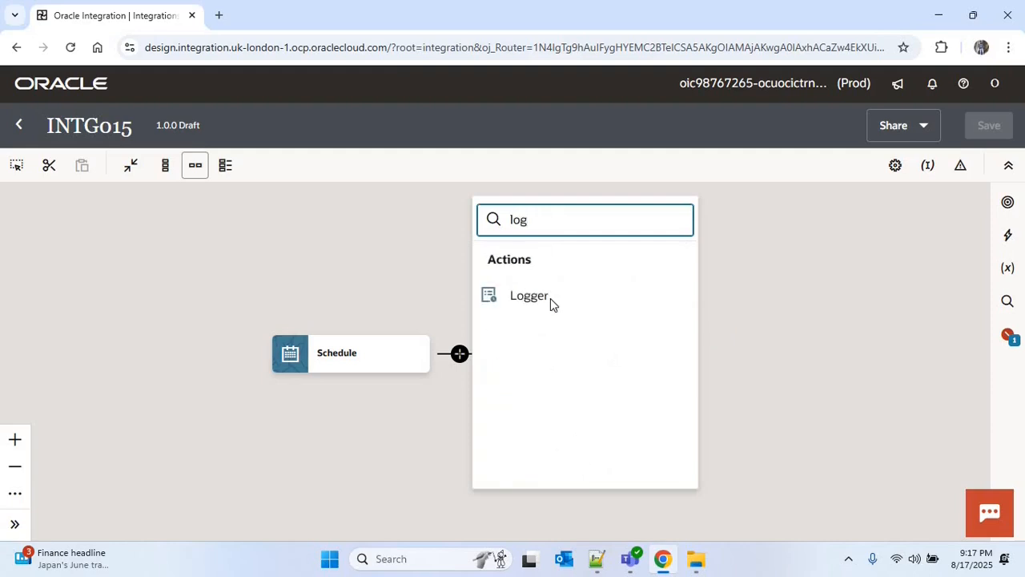
pyautogui.click(539, 305)
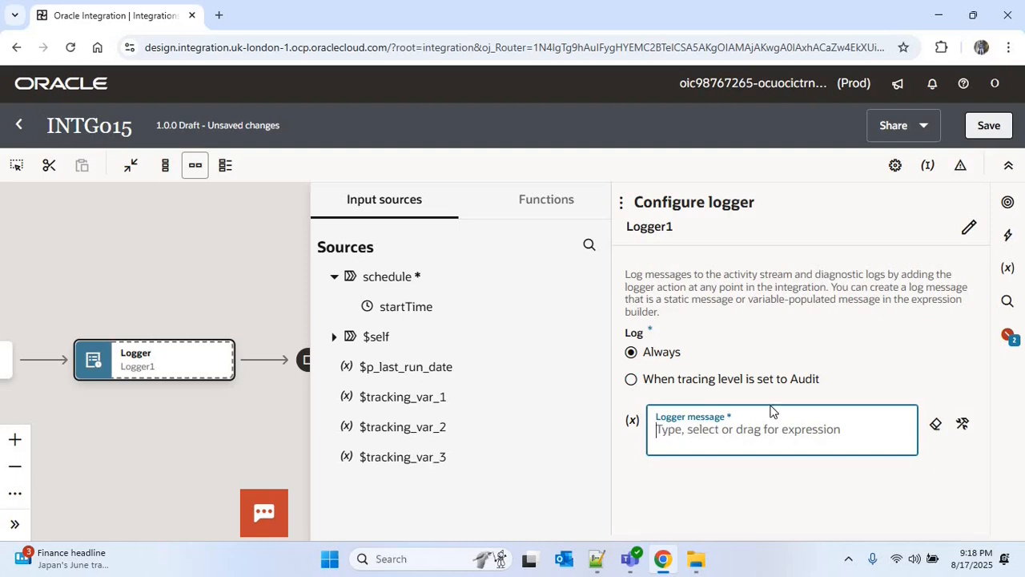
# Find the concat string function and insert it into the logger message expression
pyautogui.click(708, 427)
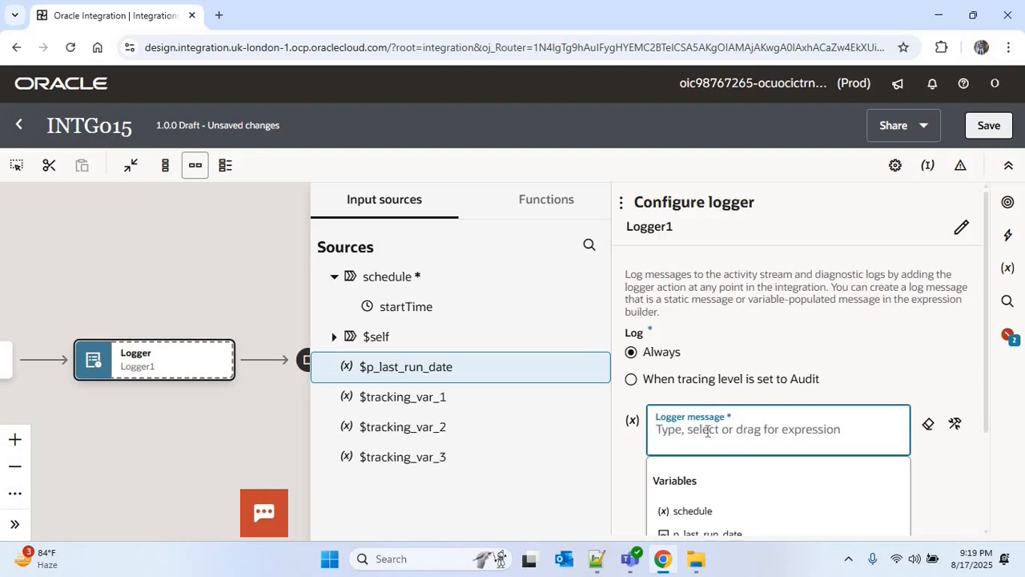
pyautogui.click(534, 211)
pyautogui.click(582, 243)
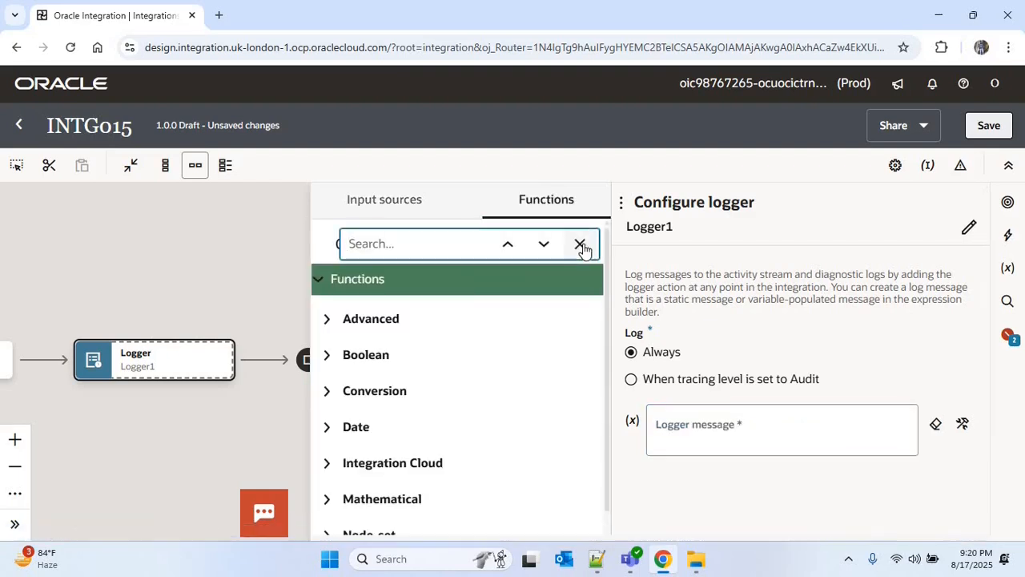
pyautogui.write('concat')
pyautogui.moveTo(381, 522); pyautogui.dragTo(707, 432)
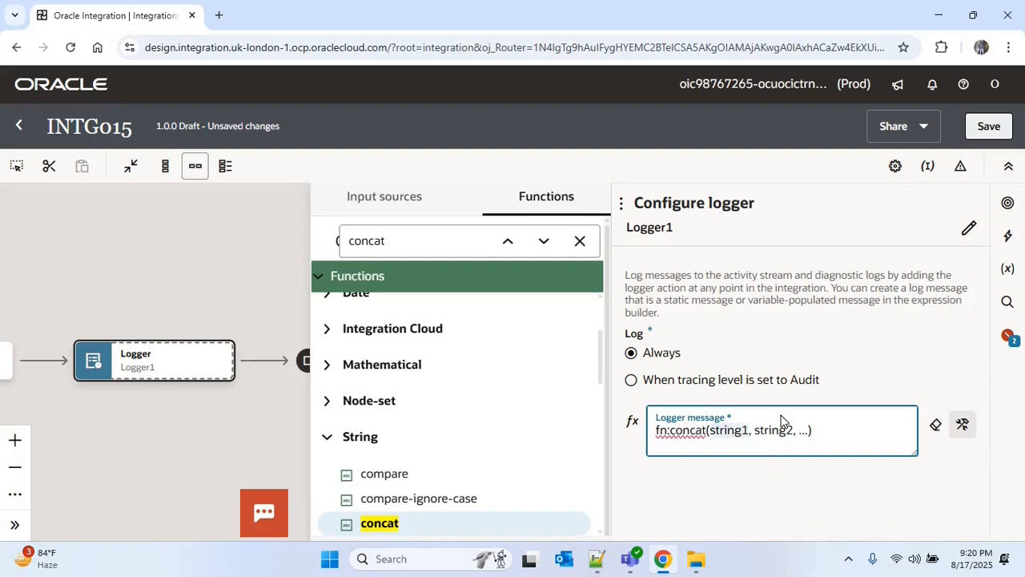
# Set the concat arguments to 'Last Run Date' and $p_last_run_date, without the remaining placeholder, and save the integration
pyautogui.write('"')
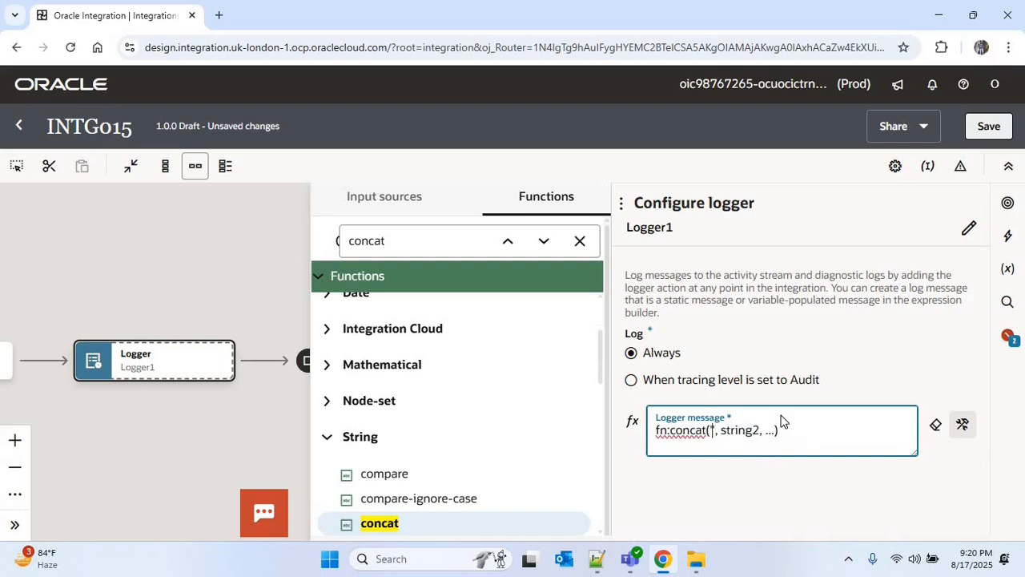
pyautogui.write('Last Run Date')
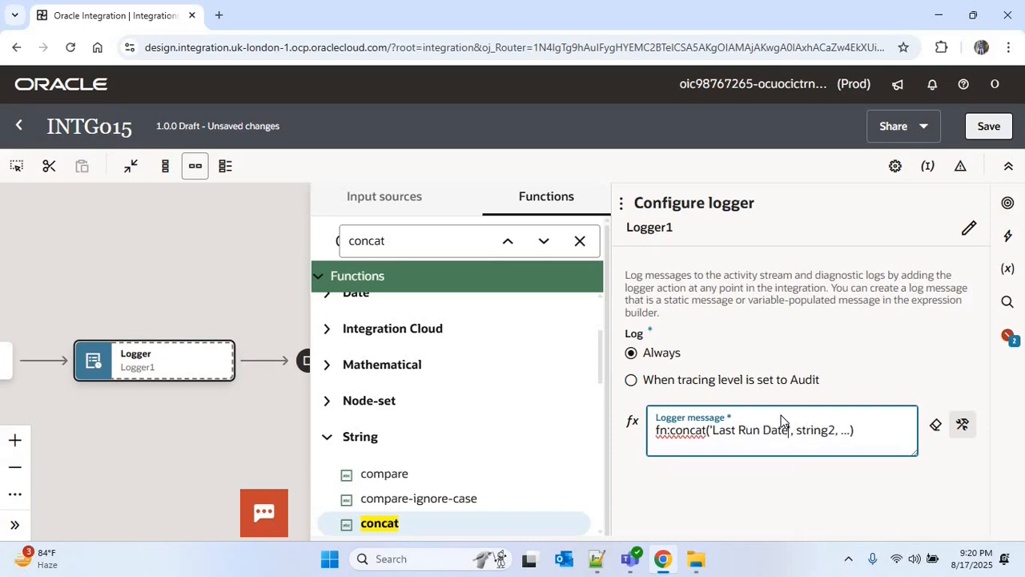
pyautogui.doubleClick(829, 430)
pyautogui.press('BackSpace')
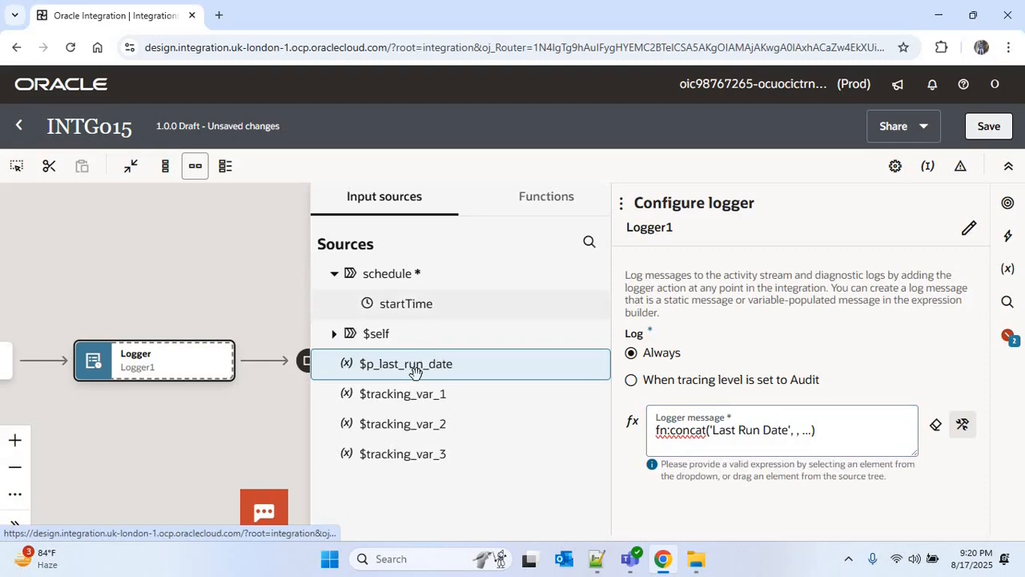
pyautogui.moveTo(417, 369); pyautogui.dragTo(804, 433)
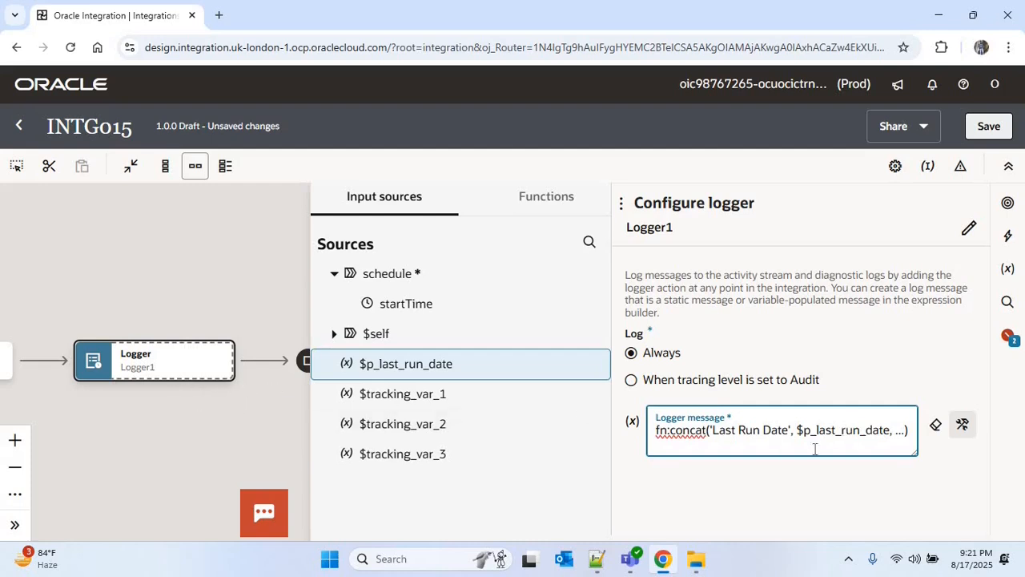
pyautogui.moveTo(902, 432); pyautogui.dragTo(891, 433)
pyautogui.press('BackSpace')
pyautogui.press('BackSpace')
pyautogui.click(989, 126)
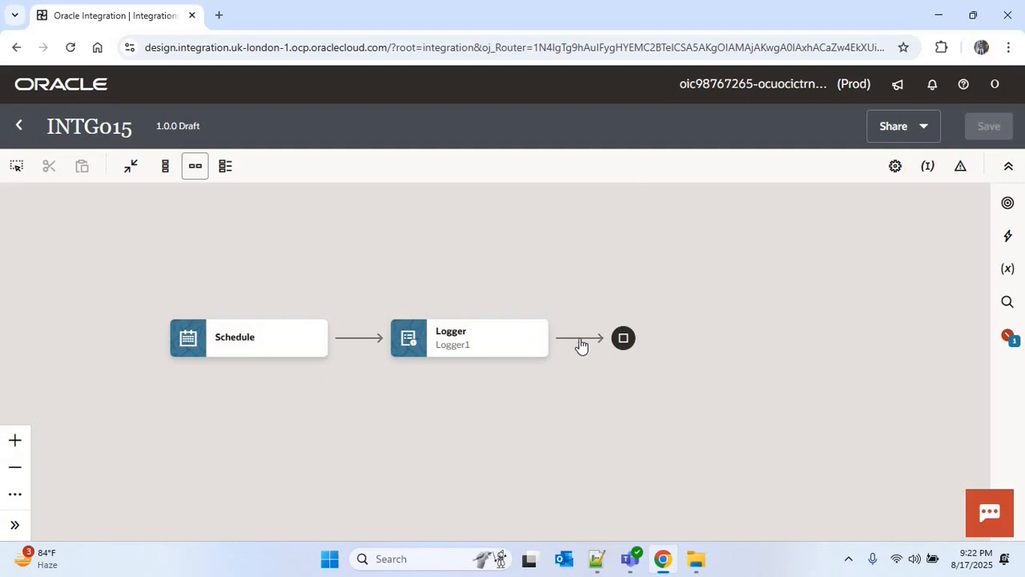
# Add an Assign action after the logger and choose p_last_run_date as the variable to assign
pyautogui.click(578, 339)
pyautogui.write('a')
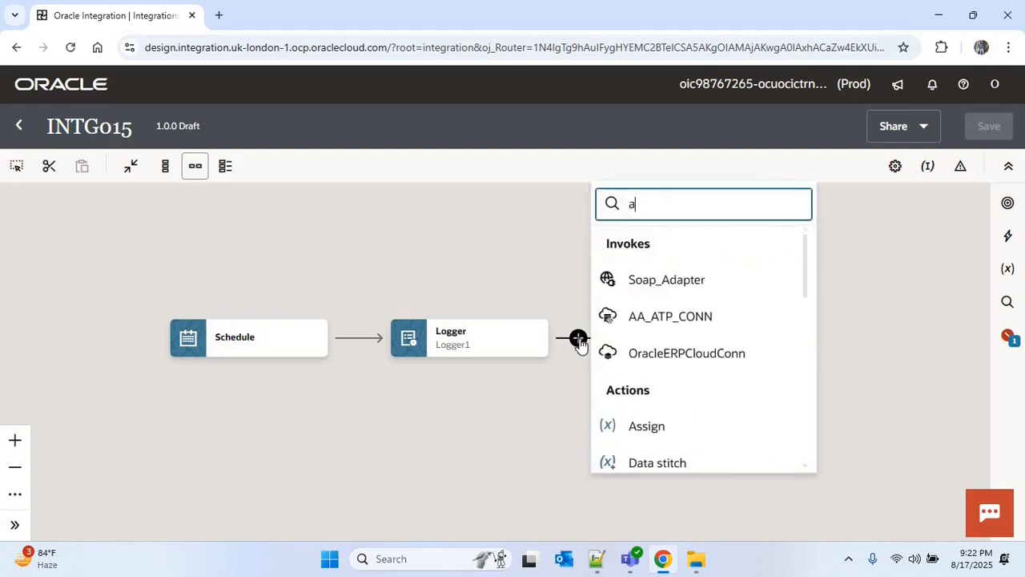
pyautogui.write('ssign')
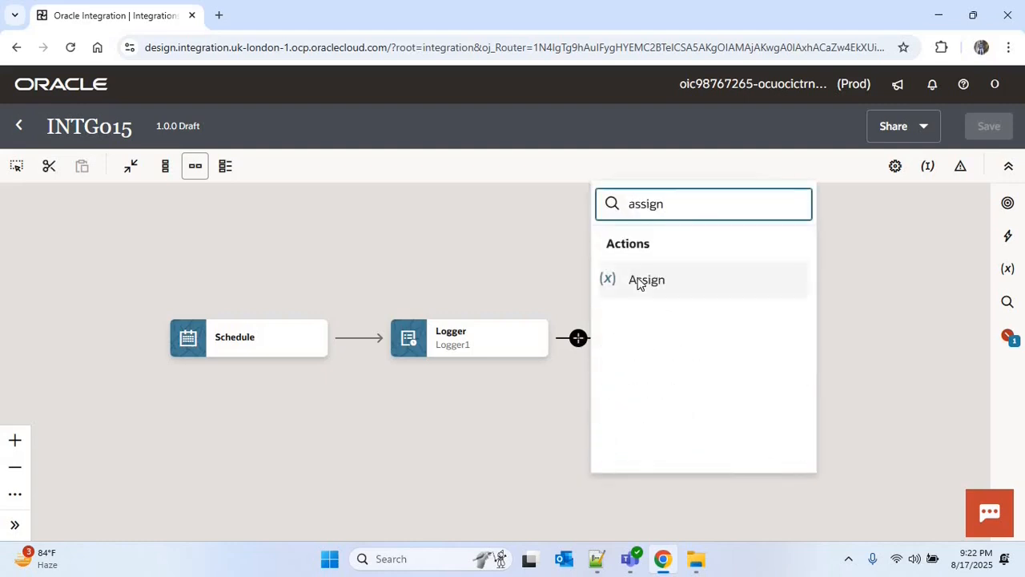
pyautogui.click(638, 280)
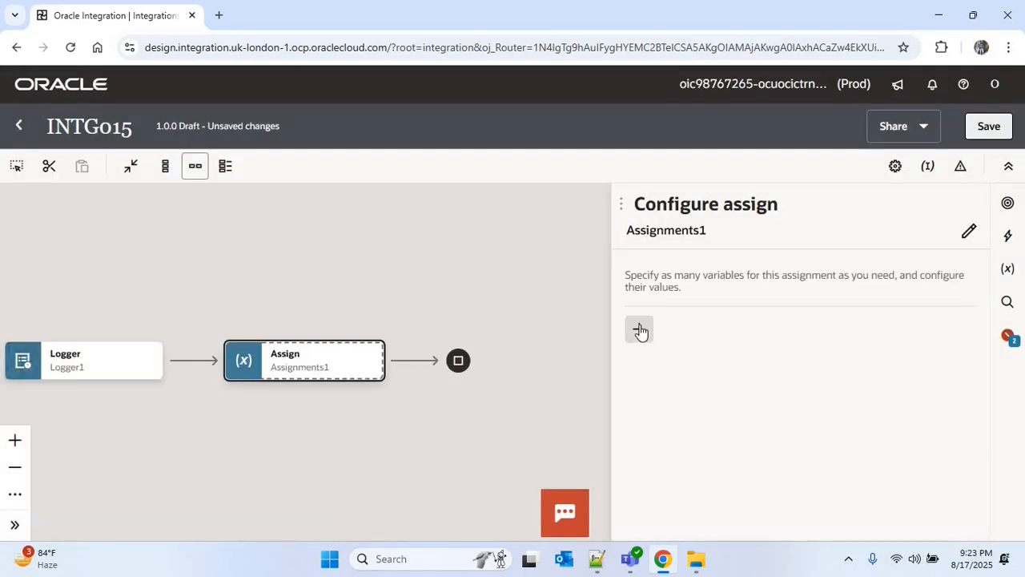
pyautogui.click(640, 331)
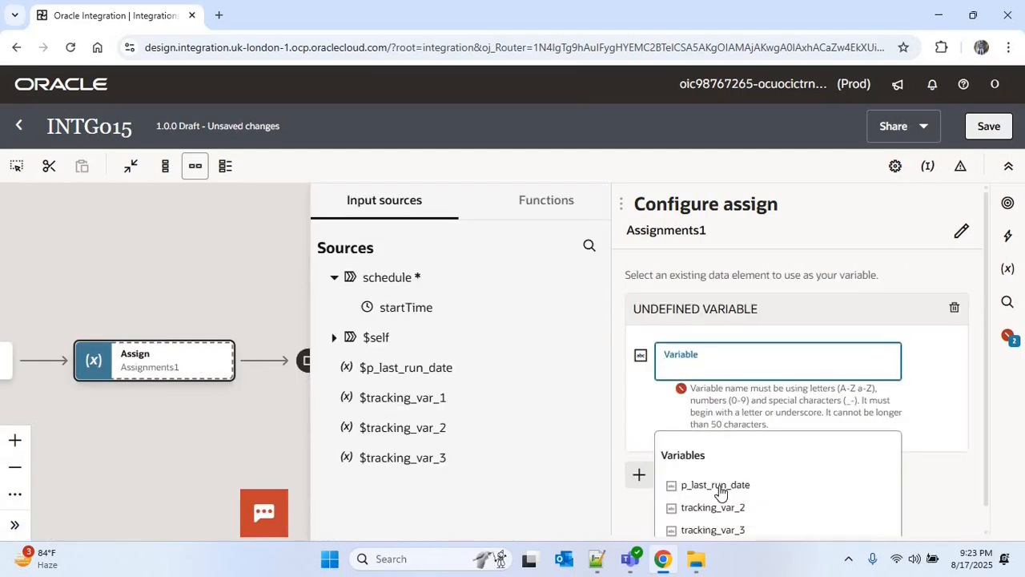
pyautogui.click(720, 492)
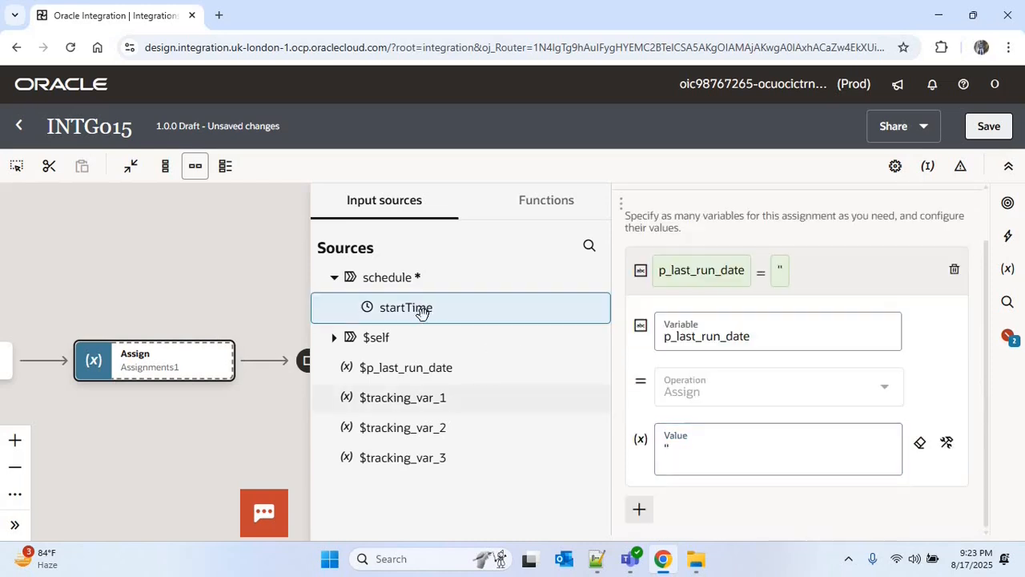
# Assign the schedule's startTime as the value of p_last_run_date and save the integration
pyautogui.moveTo(419, 307); pyautogui.dragTo(725, 449)
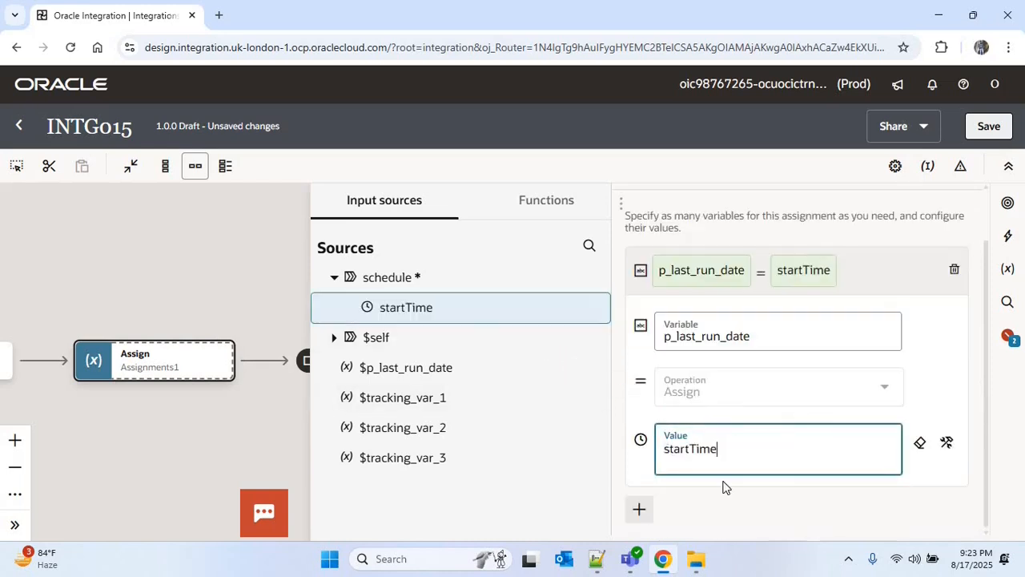
pyautogui.click(989, 128)
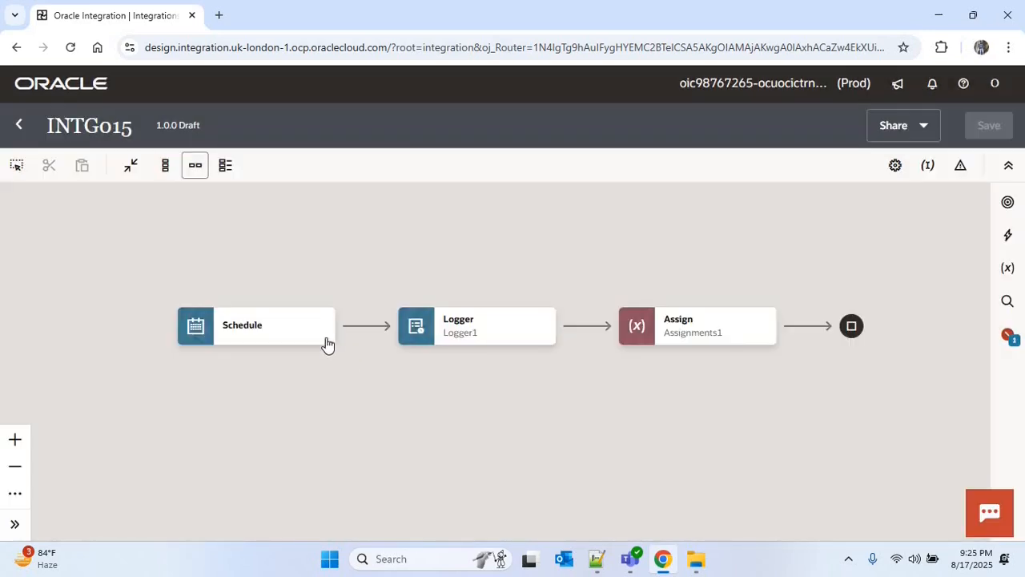
# Review the Schedule trigger's p_last_run_date parameter and the Logger1 message expression, leaving both unchanged
pyautogui.click(325, 336)
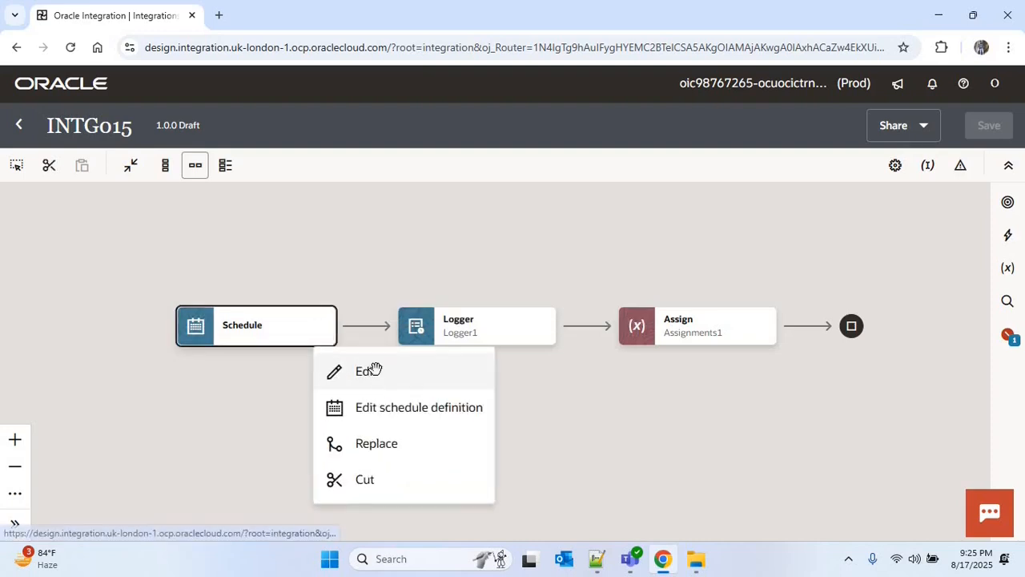
pyautogui.click(373, 368)
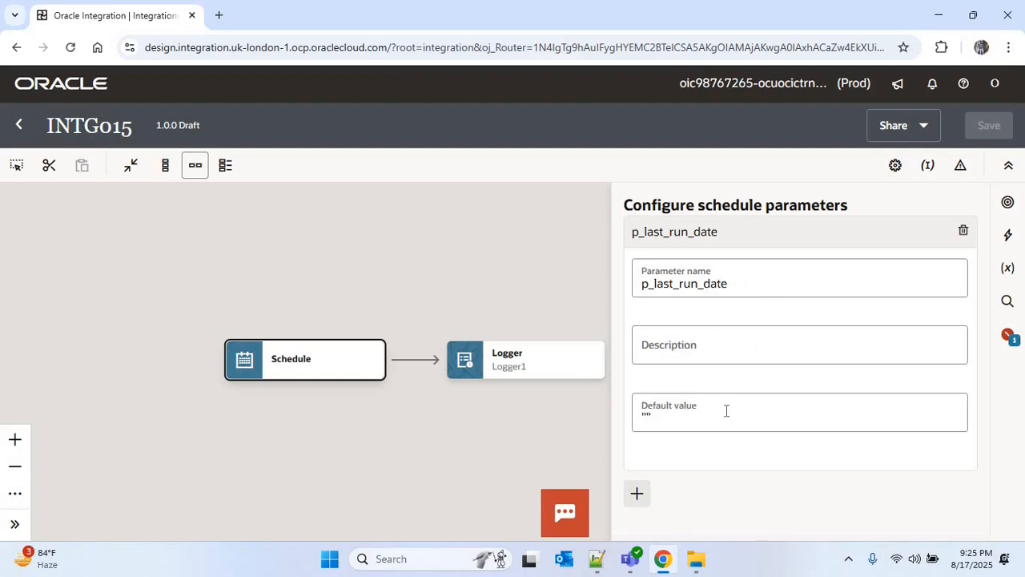
pyautogui.click(574, 304)
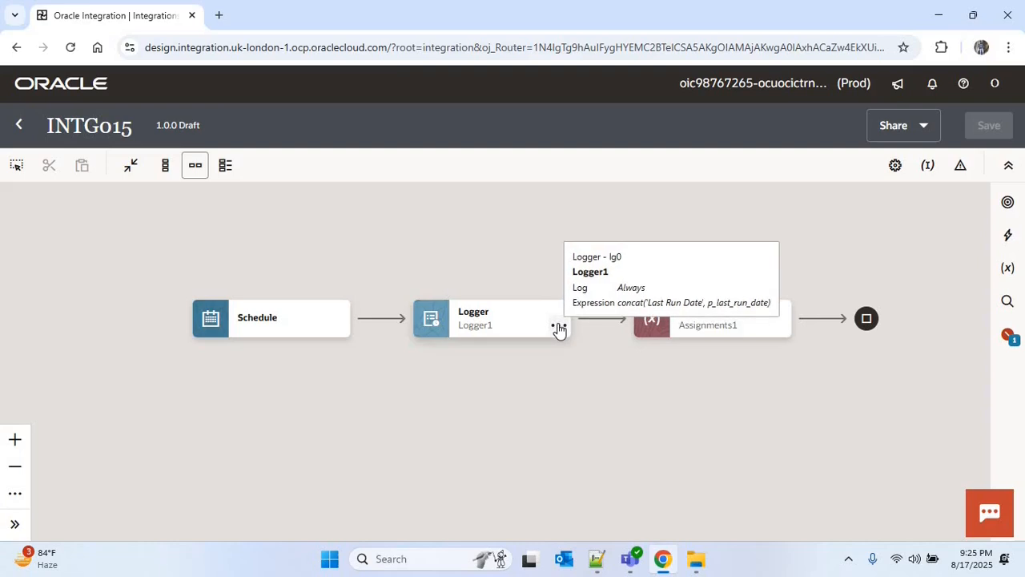
pyautogui.click(558, 329)
pyautogui.click(600, 367)
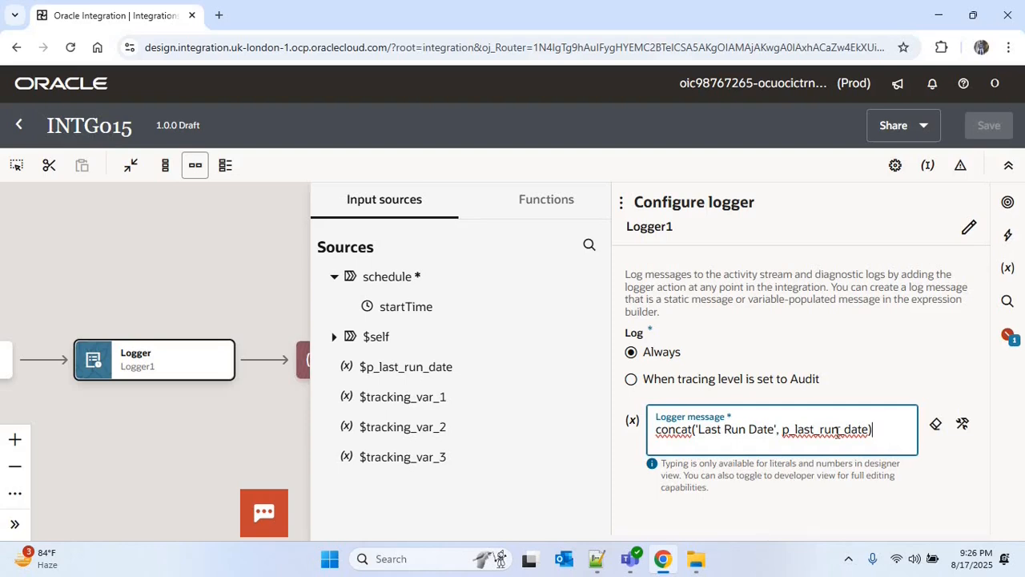
pyautogui.click(288, 410)
# Open the Assignments1 action and check the variable and value of its p_last_run_date assignment
pyautogui.click(758, 366)
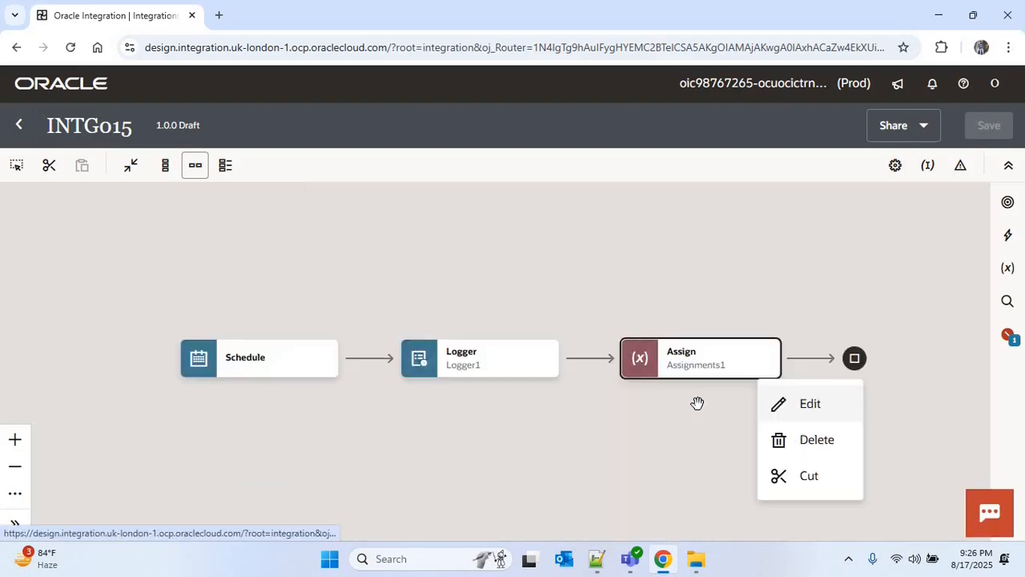
pyautogui.click(766, 362)
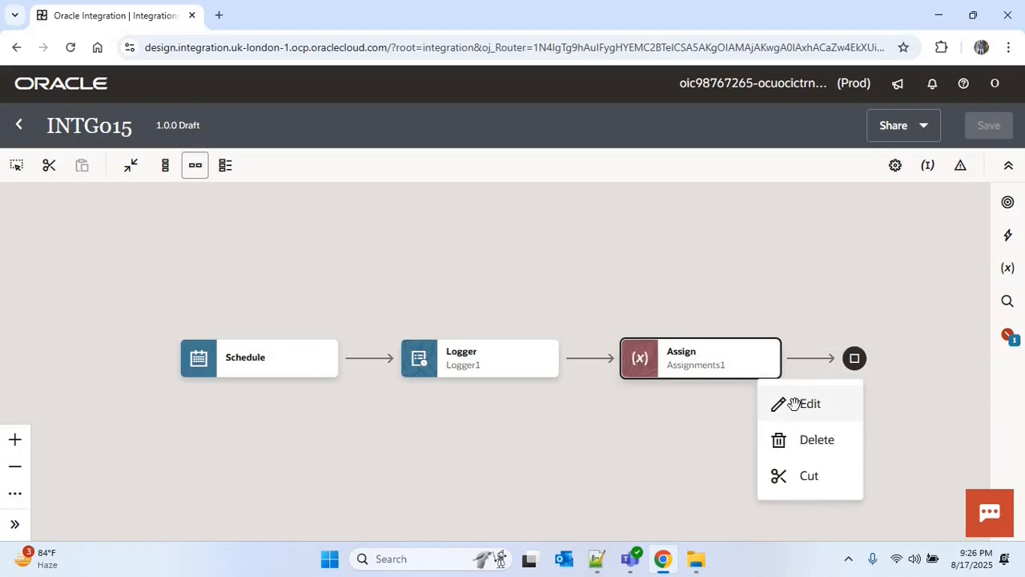
pyautogui.click(794, 403)
pyautogui.click(736, 328)
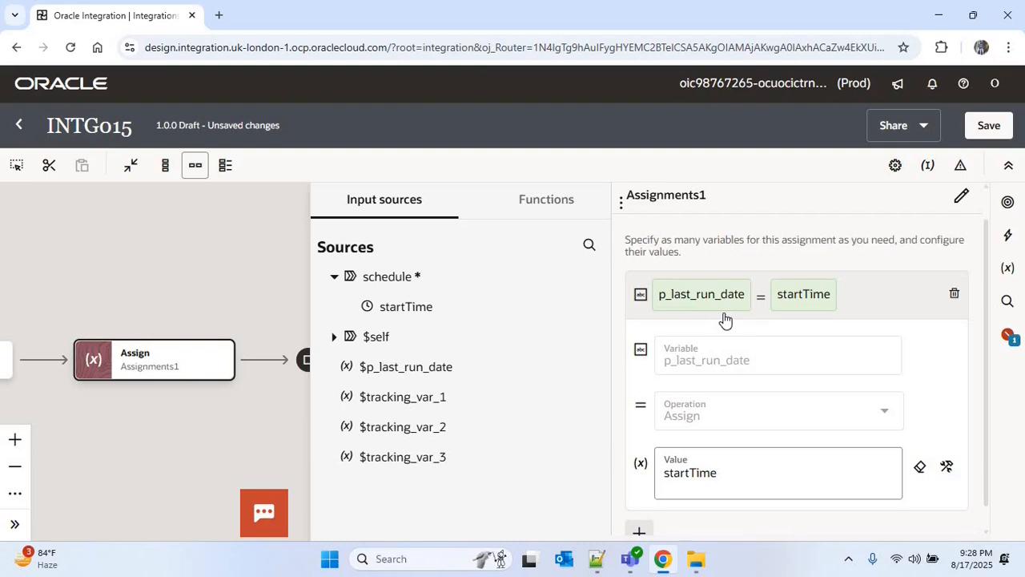
pyautogui.click(241, 307)
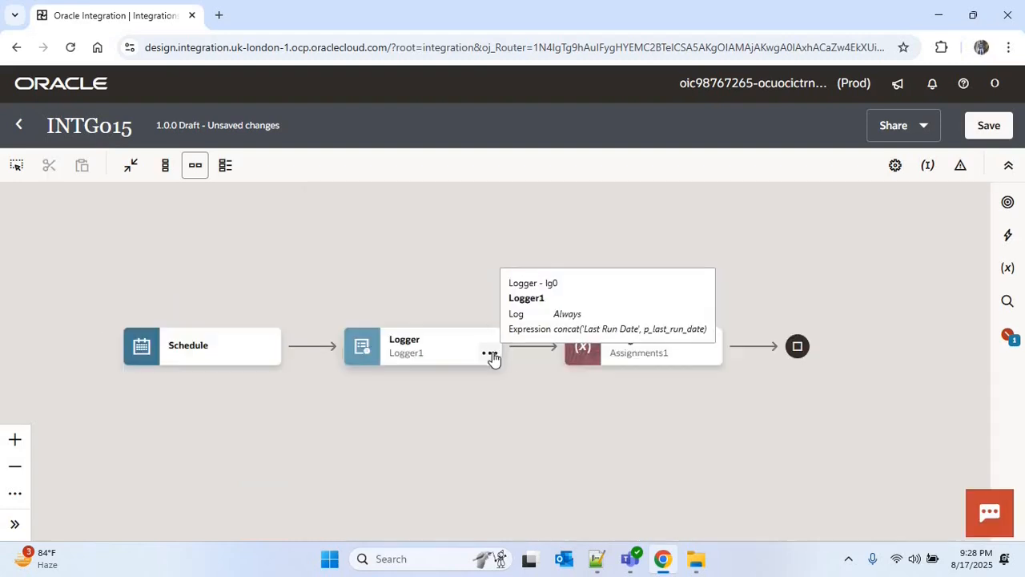
# Recheck the Logger1 message and the Assignments1 variable mapping, and return to the flow
pyautogui.click(489, 353)
pyautogui.click(531, 392)
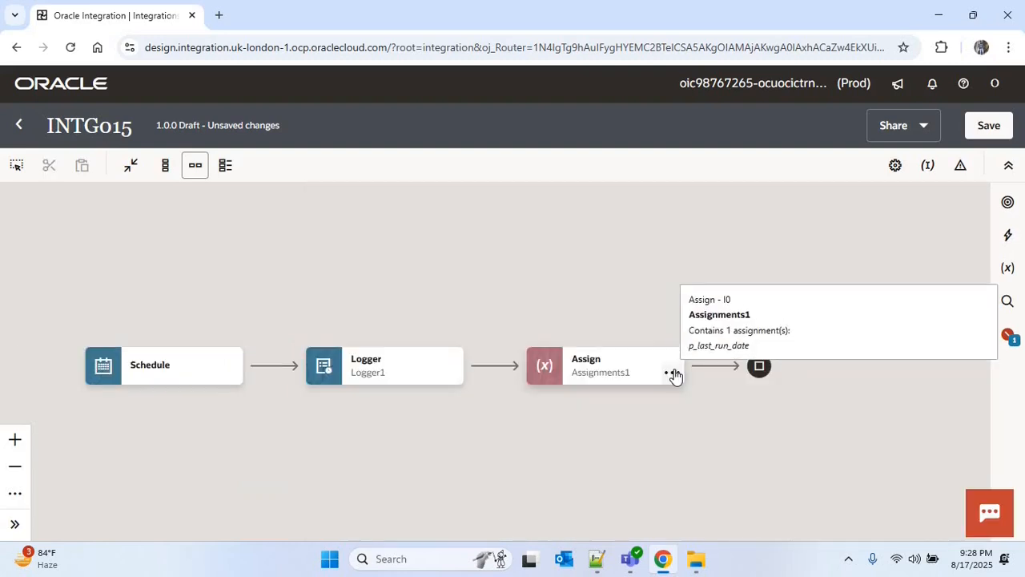
pyautogui.click(673, 373)
pyautogui.click(708, 410)
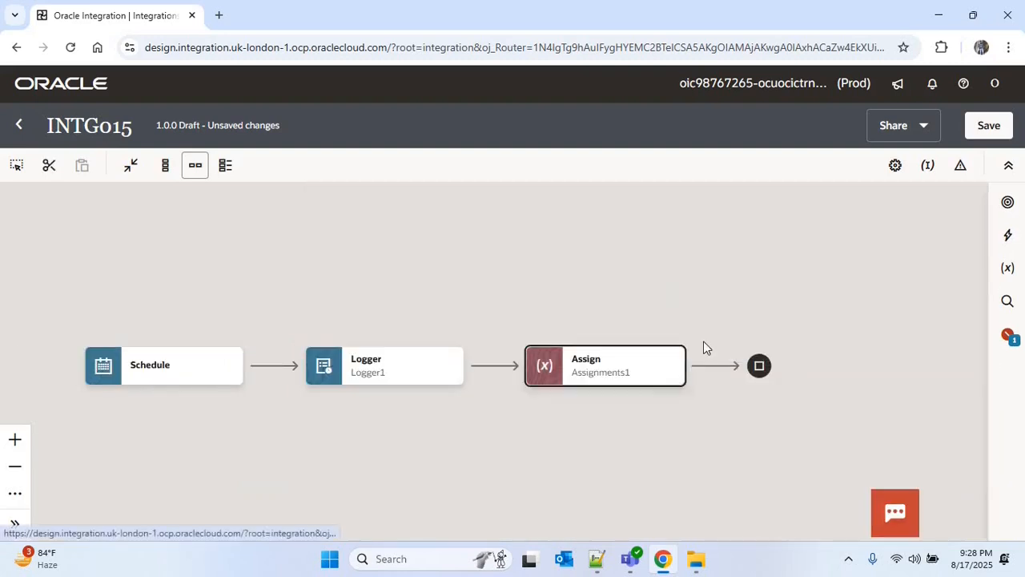
pyautogui.click(684, 338)
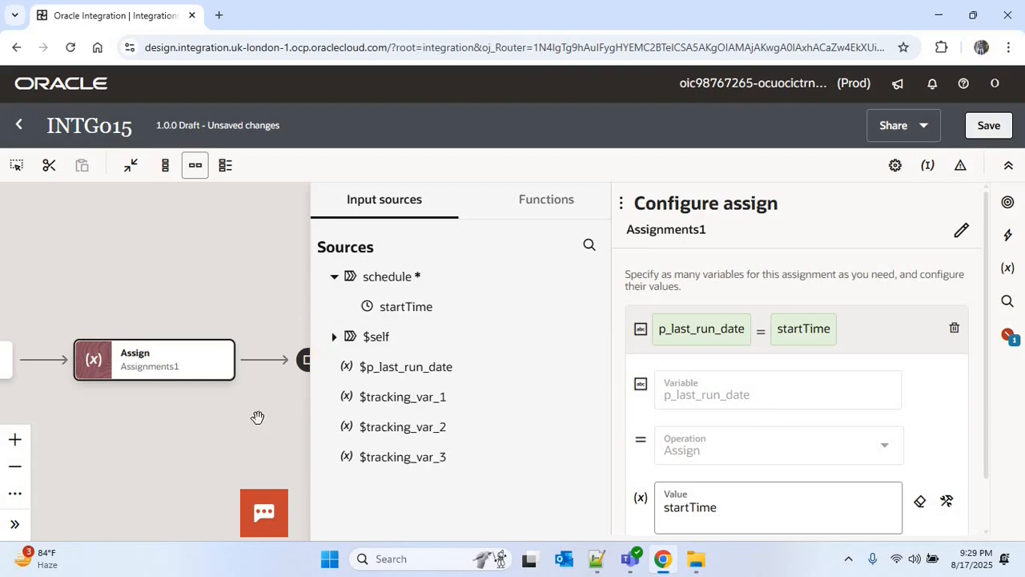
pyautogui.click(285, 422)
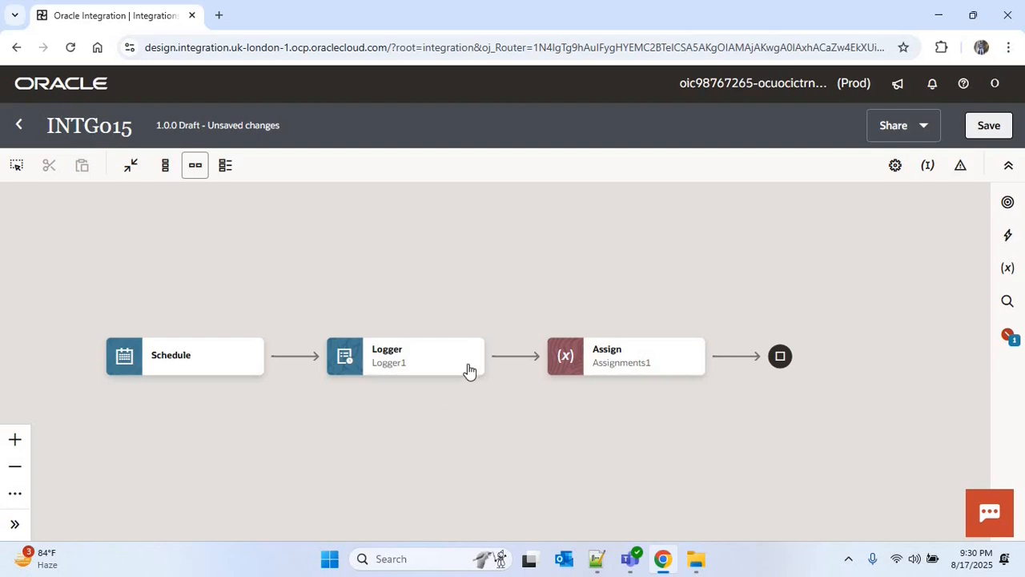
# Set startTime as the primary business identifier and save the integration
pyautogui.click(1014, 342)
pyautogui.click(951, 255)
pyautogui.moveTo(403, 311); pyautogui.dragTo(698, 404)
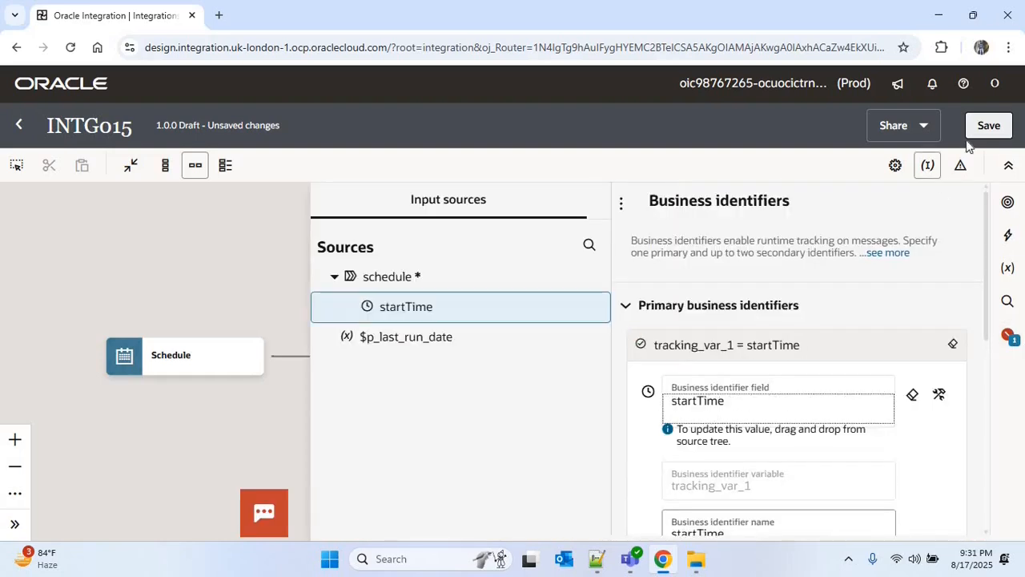
pyautogui.click(989, 125)
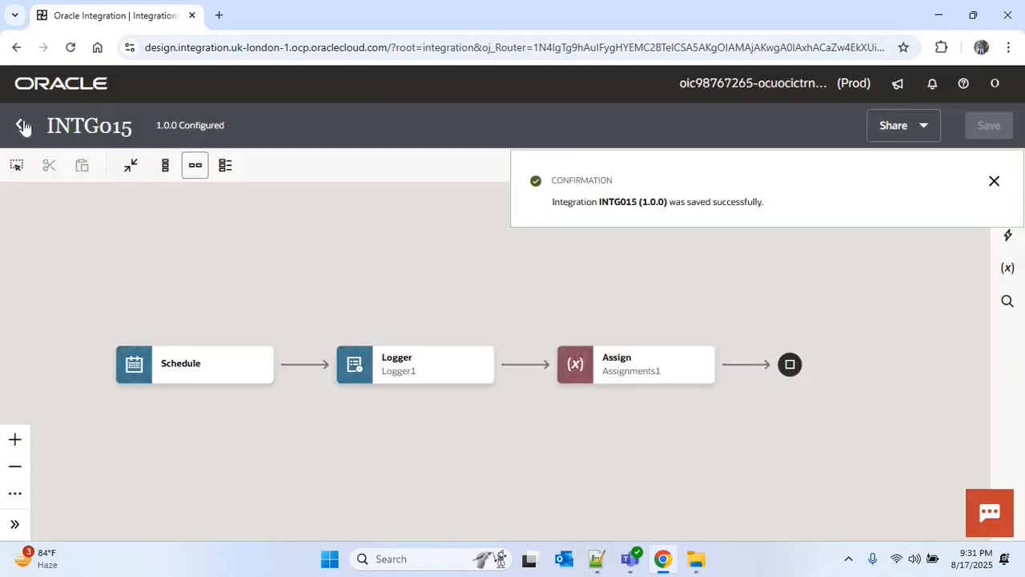
# Return to the integrations list and activate INTG015 with the Debug tracing level
pyautogui.click(19, 125)
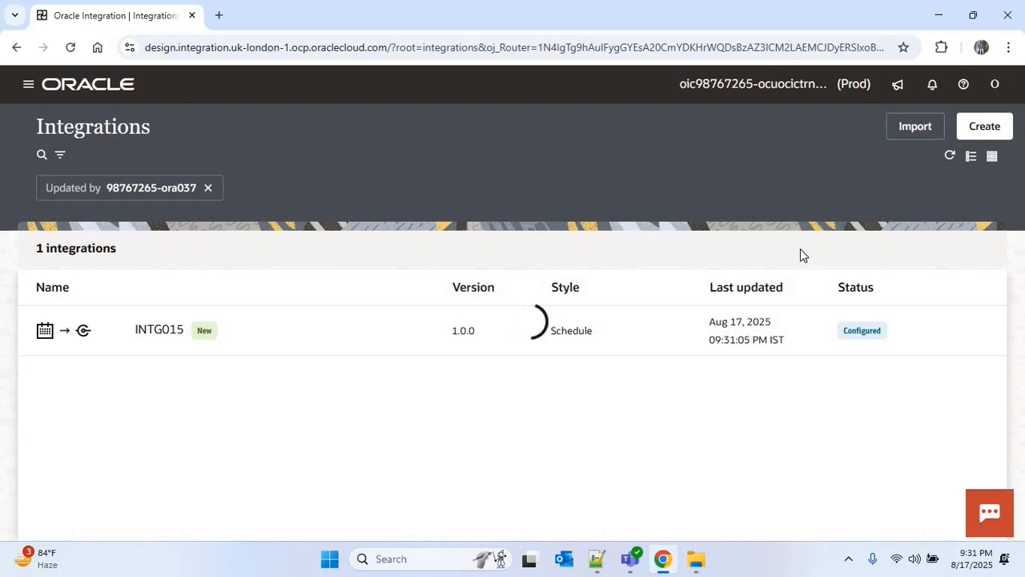
pyautogui.click(788, 282)
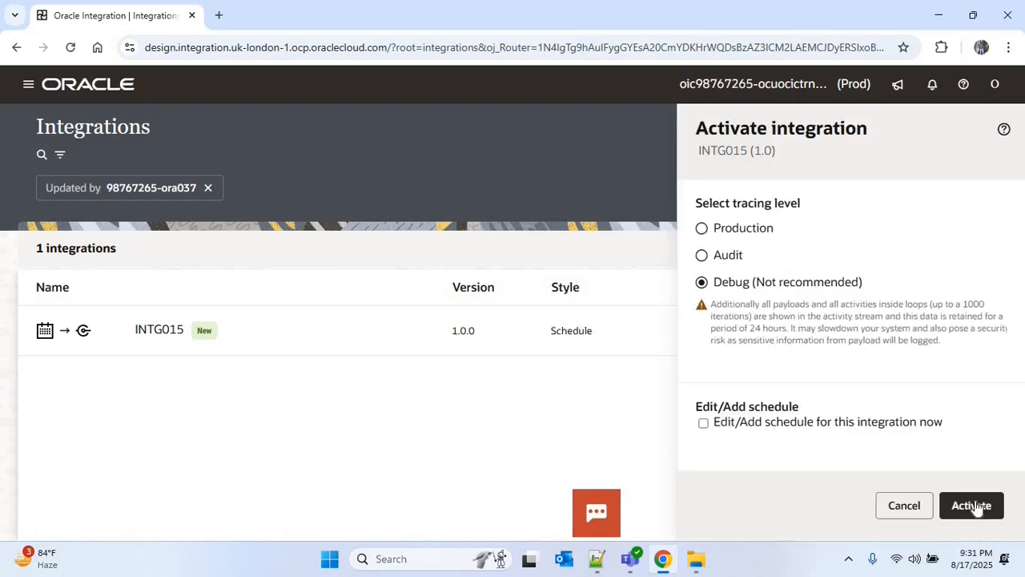
pyautogui.click(976, 509)
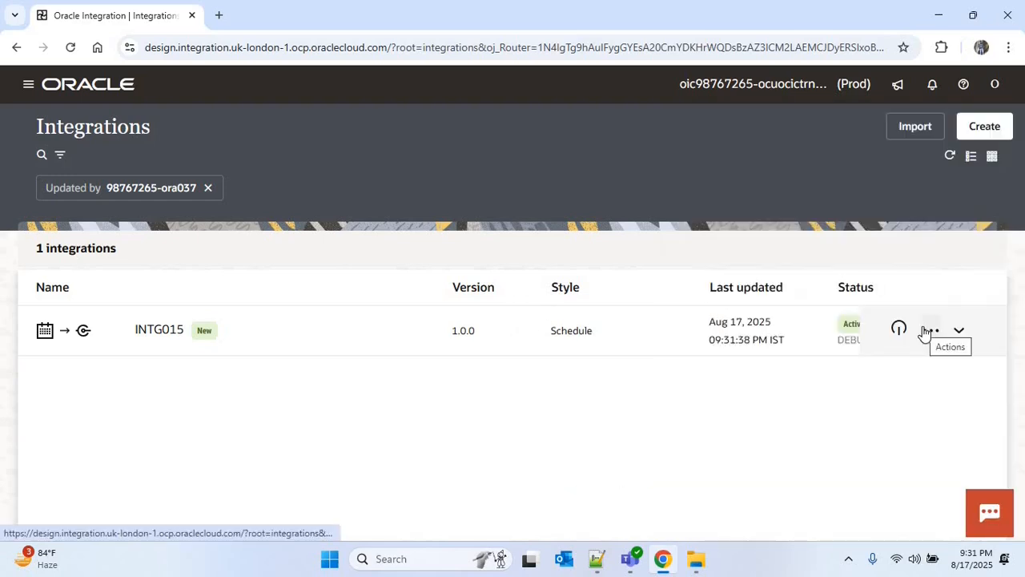
# Run INTG015 as an ad hoc request with the current value of p_last_run_date left empty
pyautogui.click(927, 331)
pyautogui.click(825, 238)
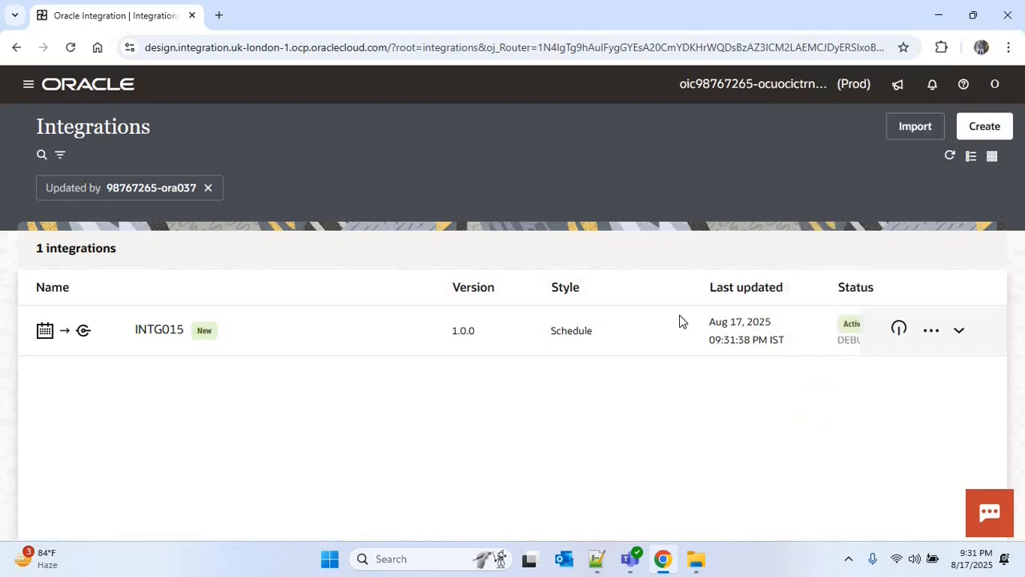
pyautogui.moveTo(976, 390); pyautogui.dragTo(978, 450)
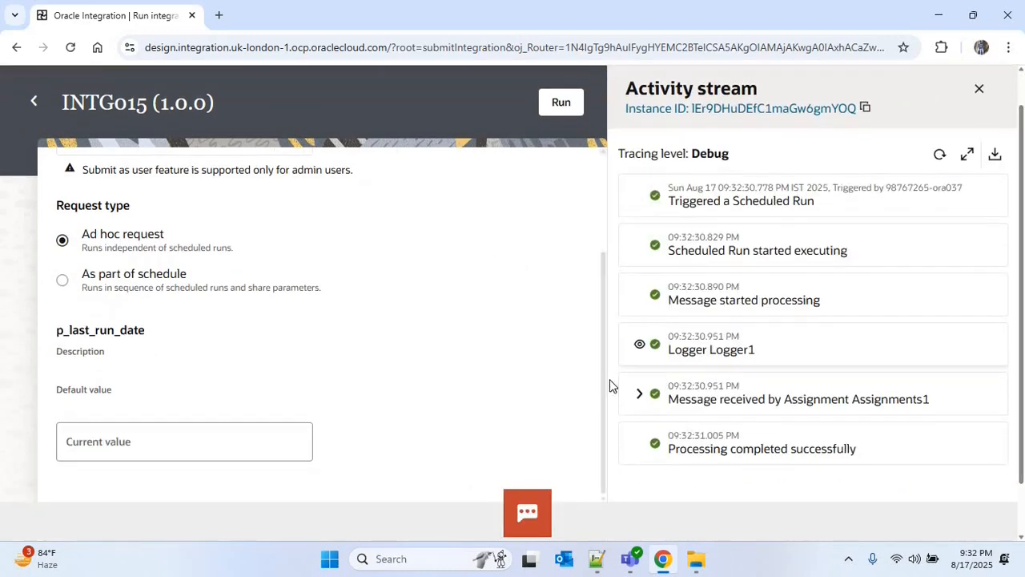
# Examine the Logger1 payload and the value assigned to p_last_run_date in the activity stream, and close the stream
pyautogui.click(640, 344)
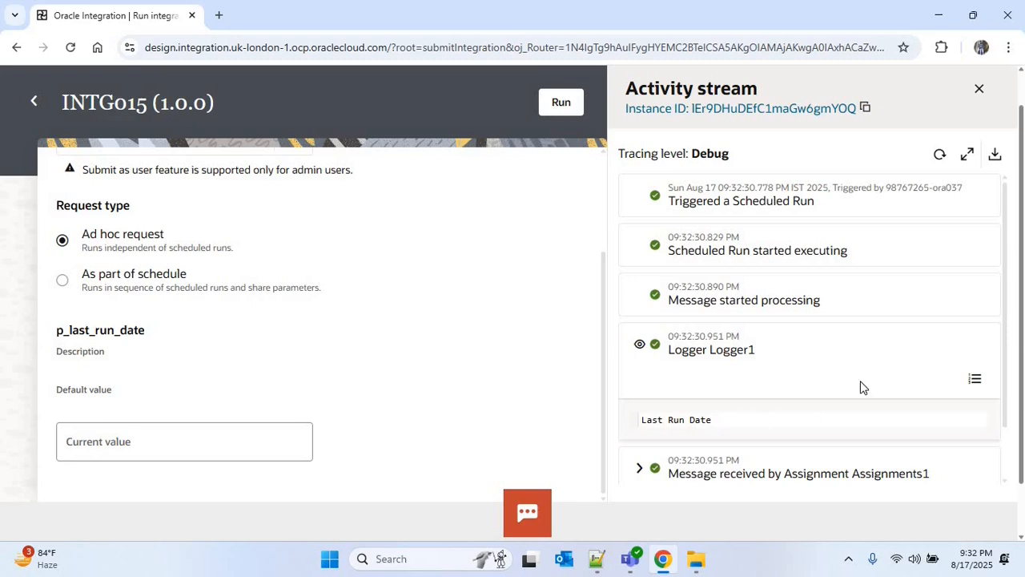
pyautogui.scroll(-2, 958, 245)
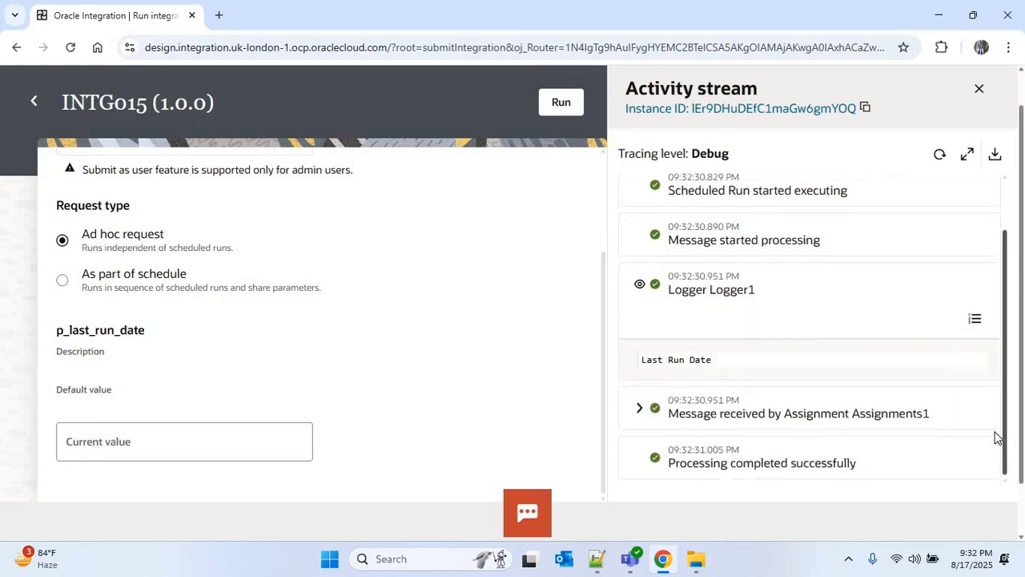
pyautogui.click(640, 408)
pyautogui.moveTo(1007, 409); pyautogui.dragTo(1007, 450)
pyautogui.moveTo(669, 424); pyautogui.dragTo(709, 407)
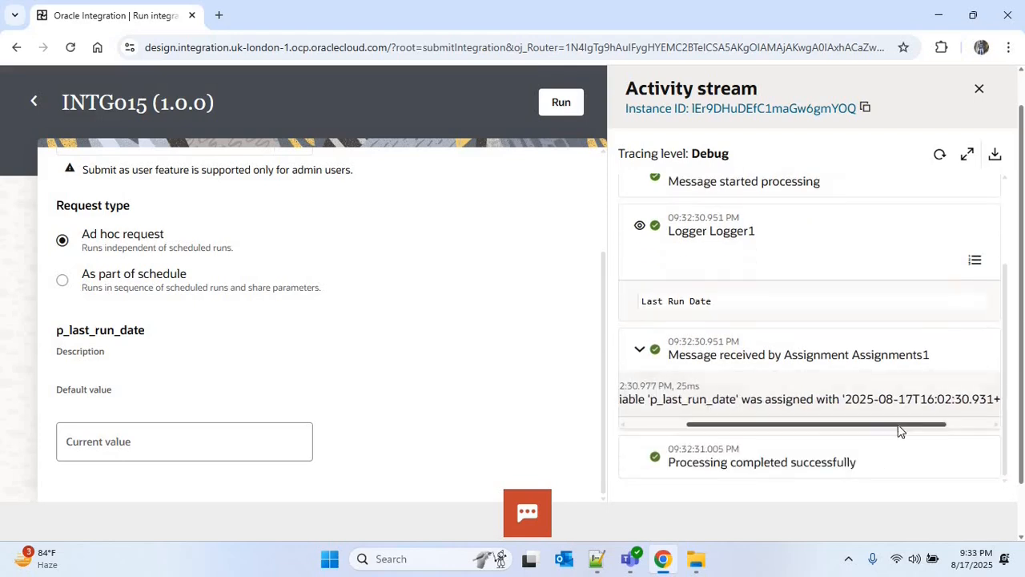
pyautogui.hscroll(3, 906, 425)
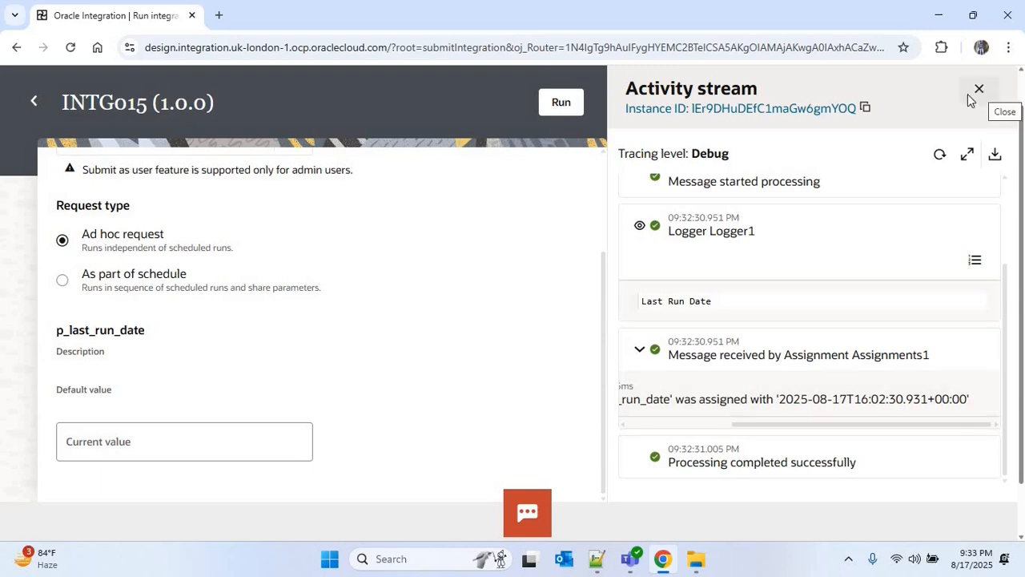
pyautogui.click(979, 90)
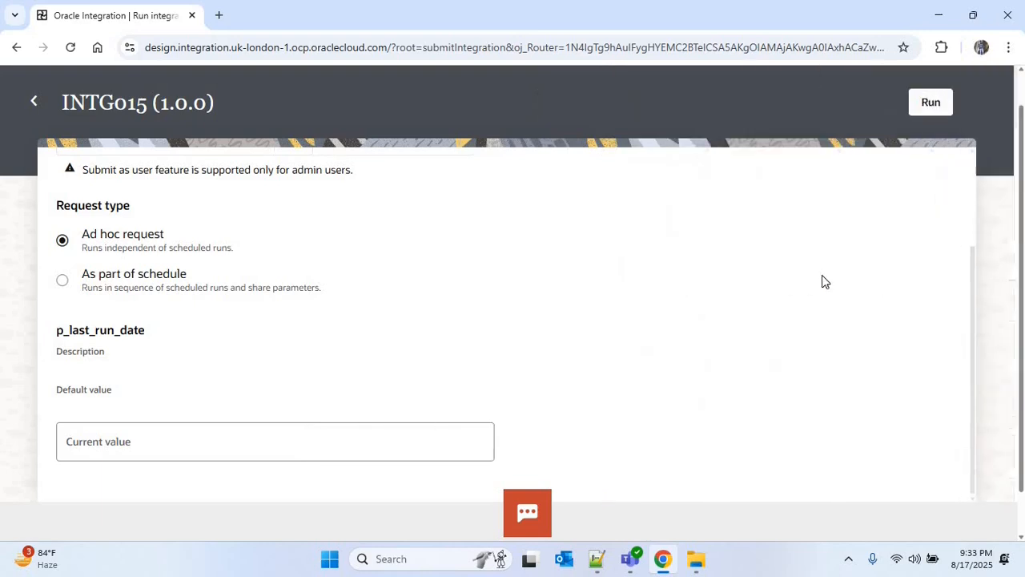
# Reopen the run page for INTG015 and run it again as an ad hoc request with the stored p_last_run_date value
pyautogui.click(34, 102)
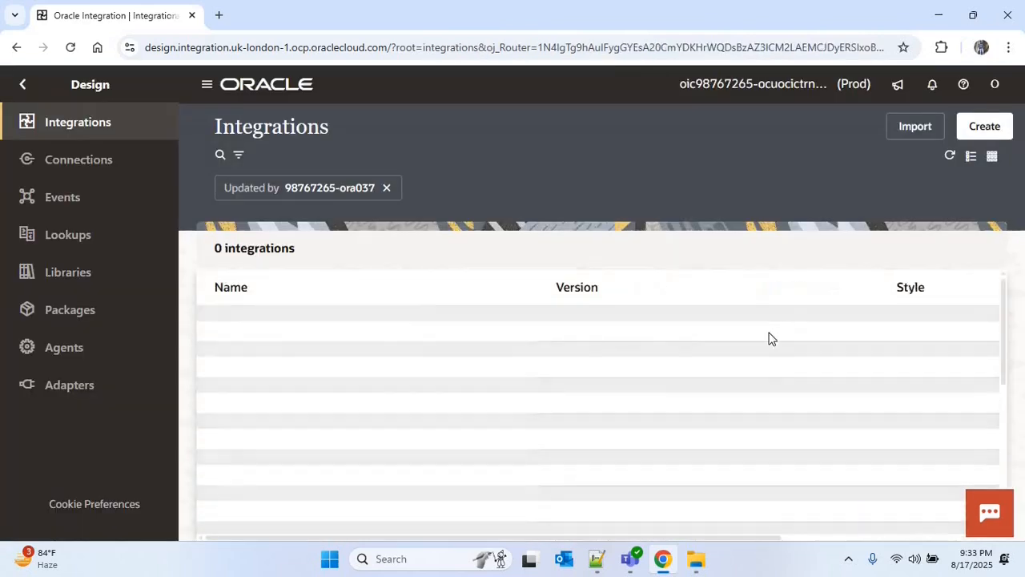
pyautogui.click(930, 332)
pyautogui.click(813, 238)
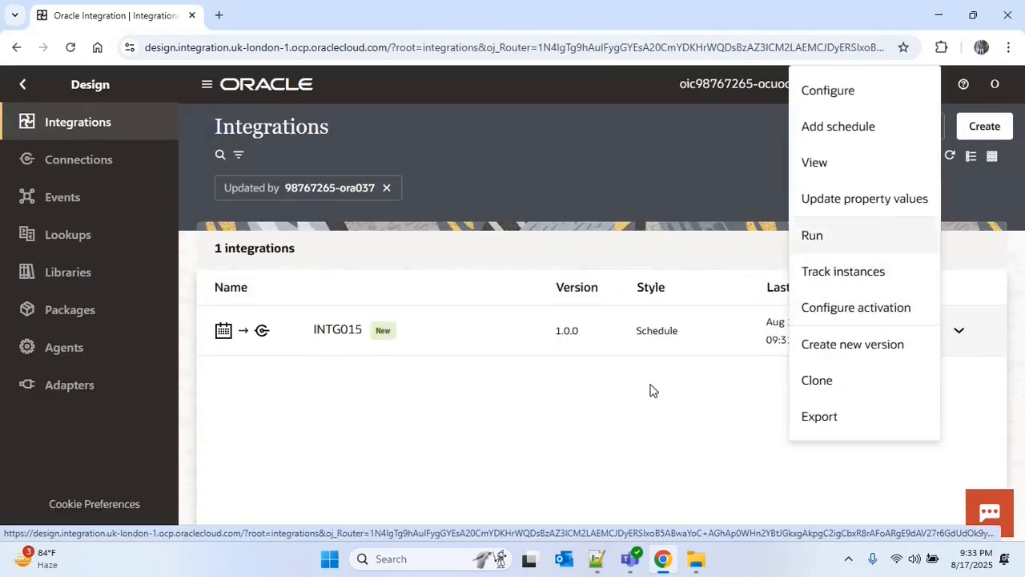
pyautogui.scroll(-1, 1023, 363)
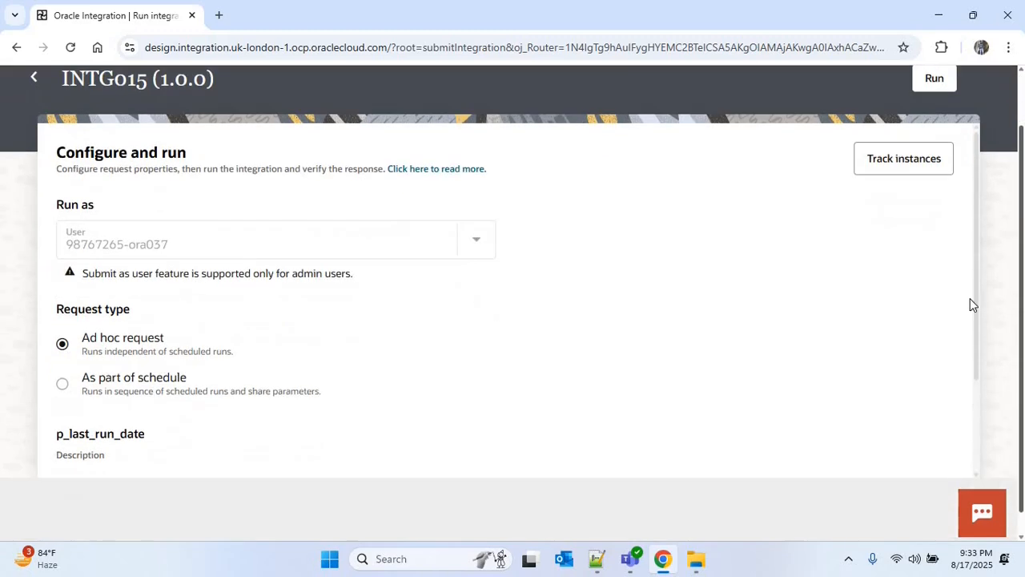
pyautogui.scroll(-2, 977, 393)
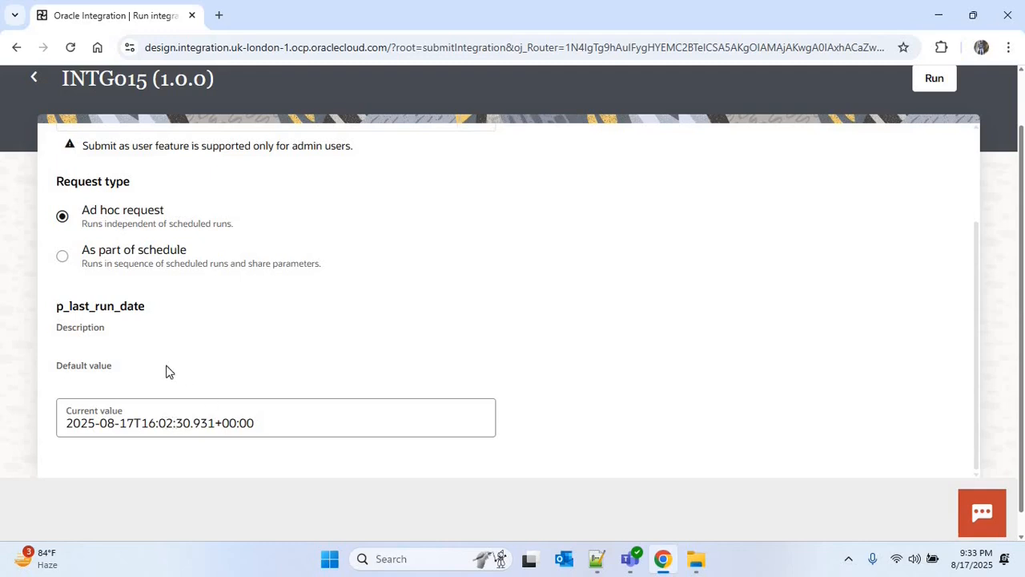
pyautogui.scroll(1, 180, 377)
pyautogui.click(932, 87)
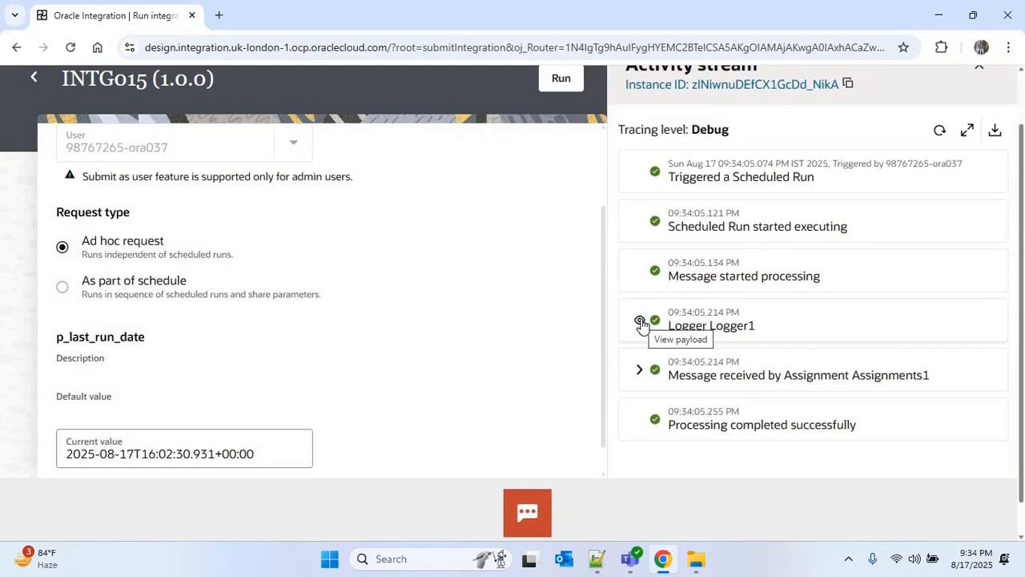
# Examine the second run's Logger1 payload and the new value assigned to p_last_run_date in the activity stream
pyautogui.click(641, 322)
pyautogui.moveTo(1000, 289); pyautogui.dragTo(999, 308)
pyautogui.scroll(-1, 736, 368)
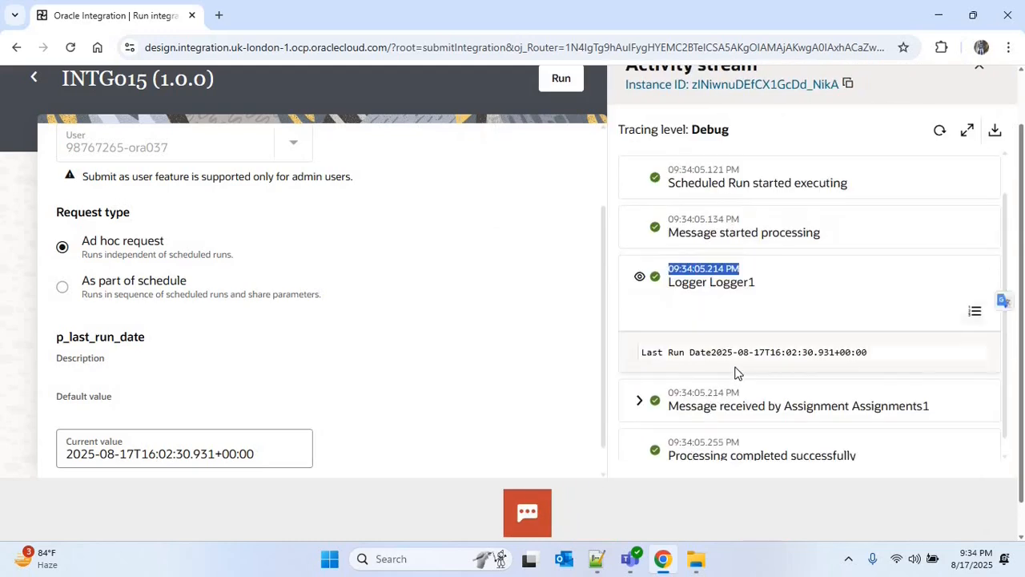
pyautogui.click(705, 359)
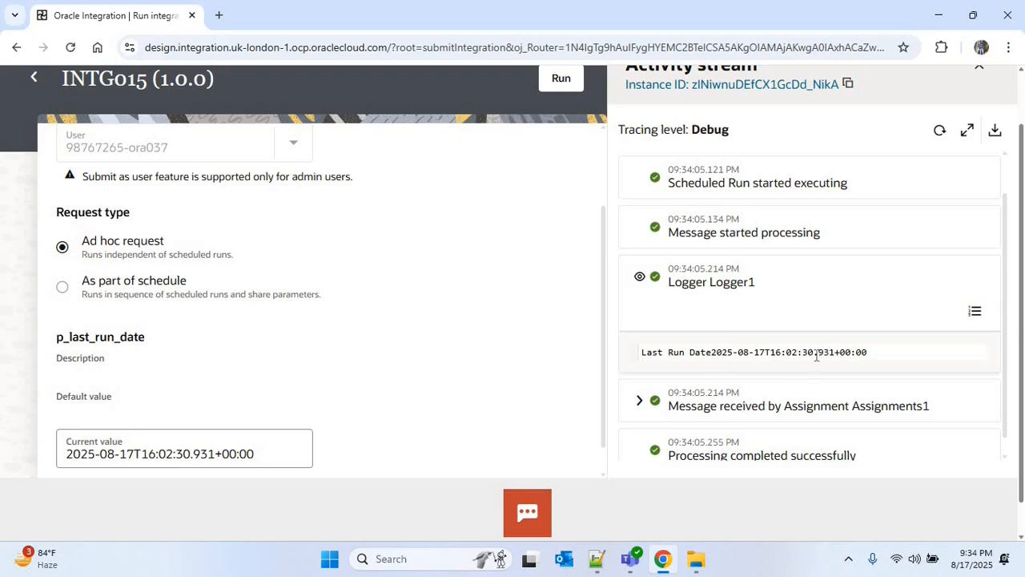
pyautogui.scroll(-1, 761, 369)
pyautogui.click(640, 383)
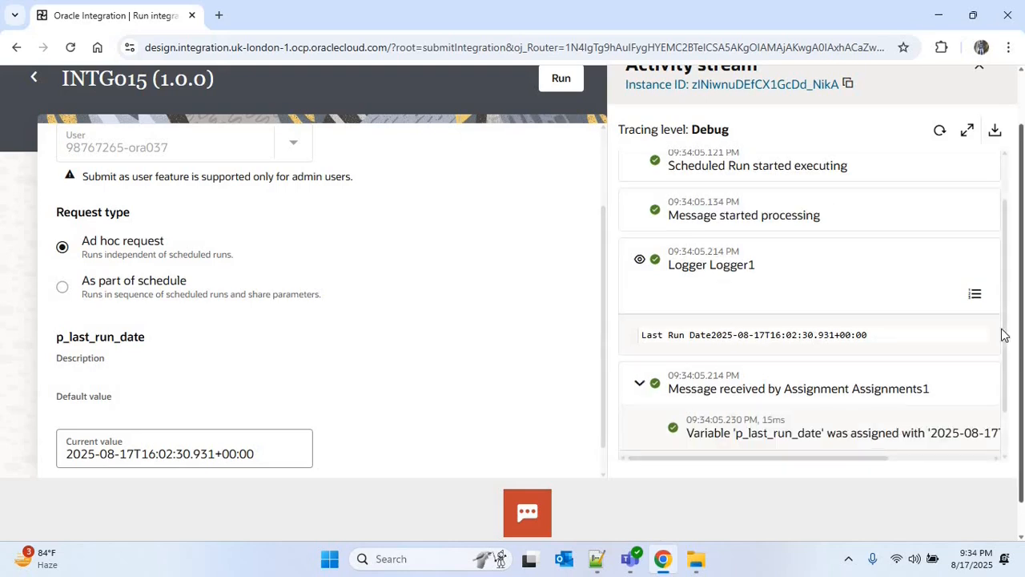
pyautogui.scroll(-1, 801, 377)
pyautogui.hscroll(3, 783, 394)
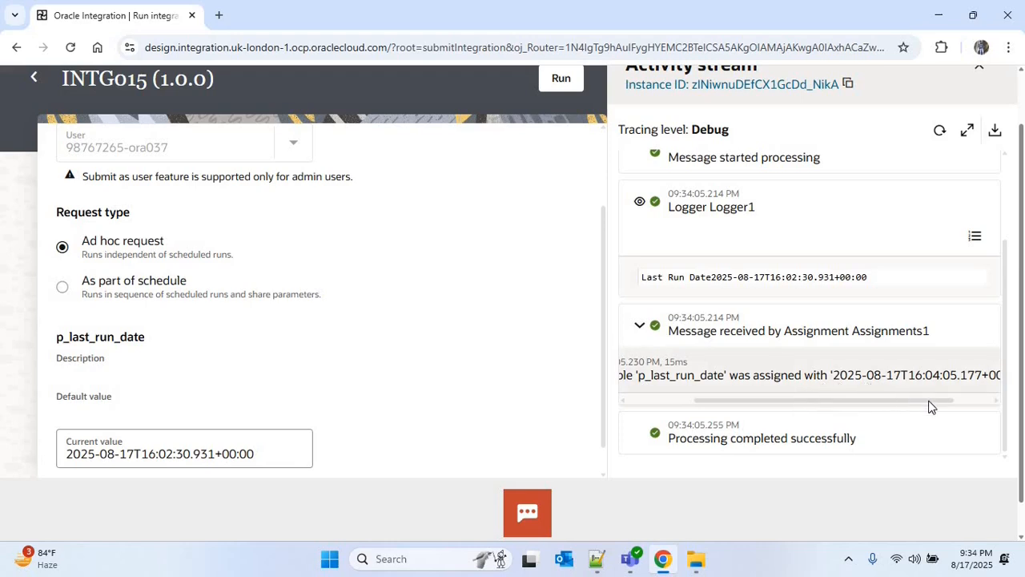
pyautogui.hscroll(2, 881, 393)
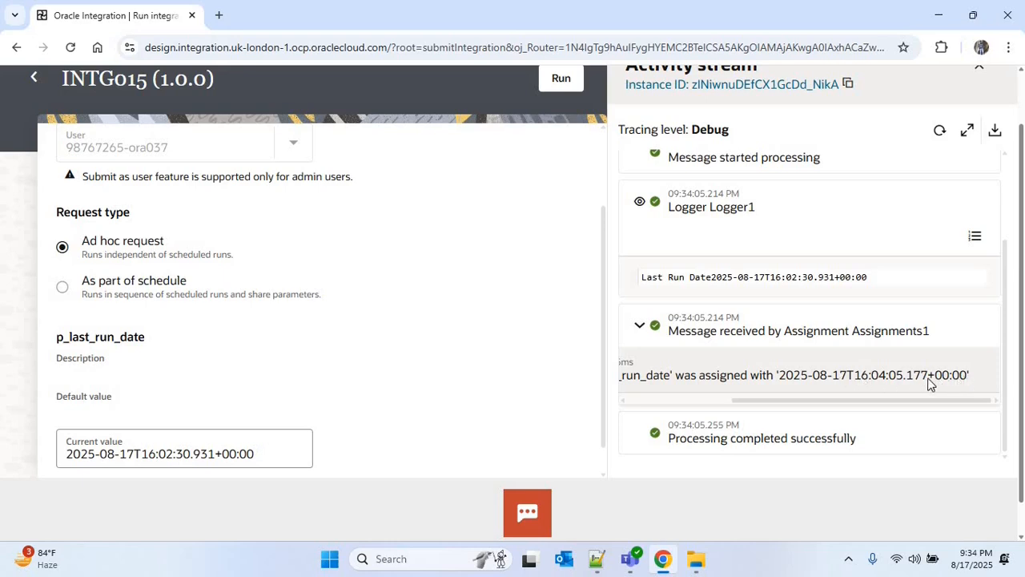
pyautogui.click(861, 383)
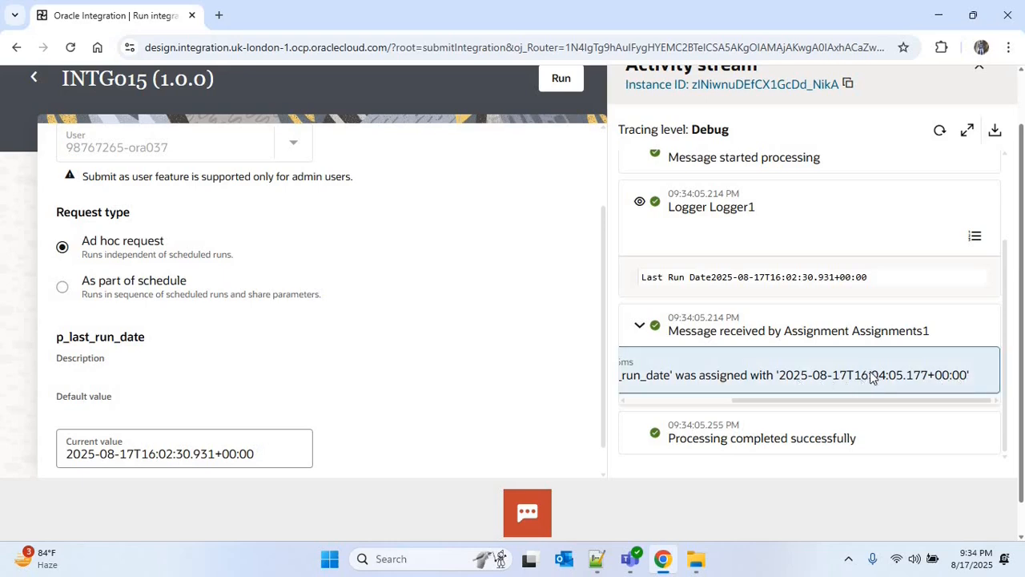